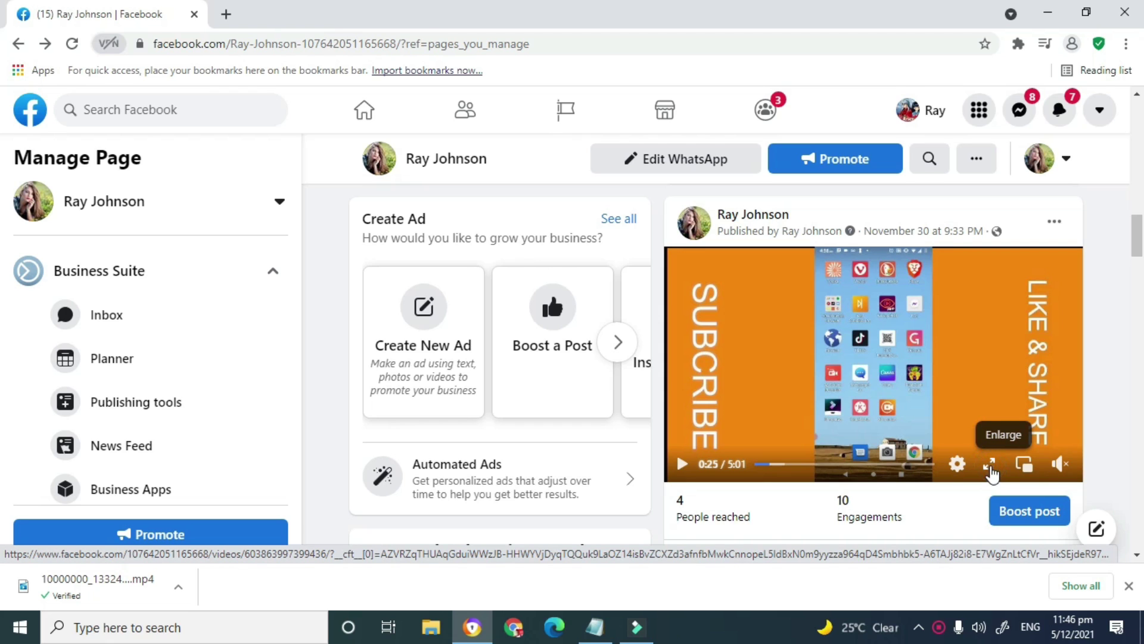
Enlarge the Facebook video into its own viewer page and pause it at 0:31.
{"action": "left_click", "coordinate": [989, 466]}
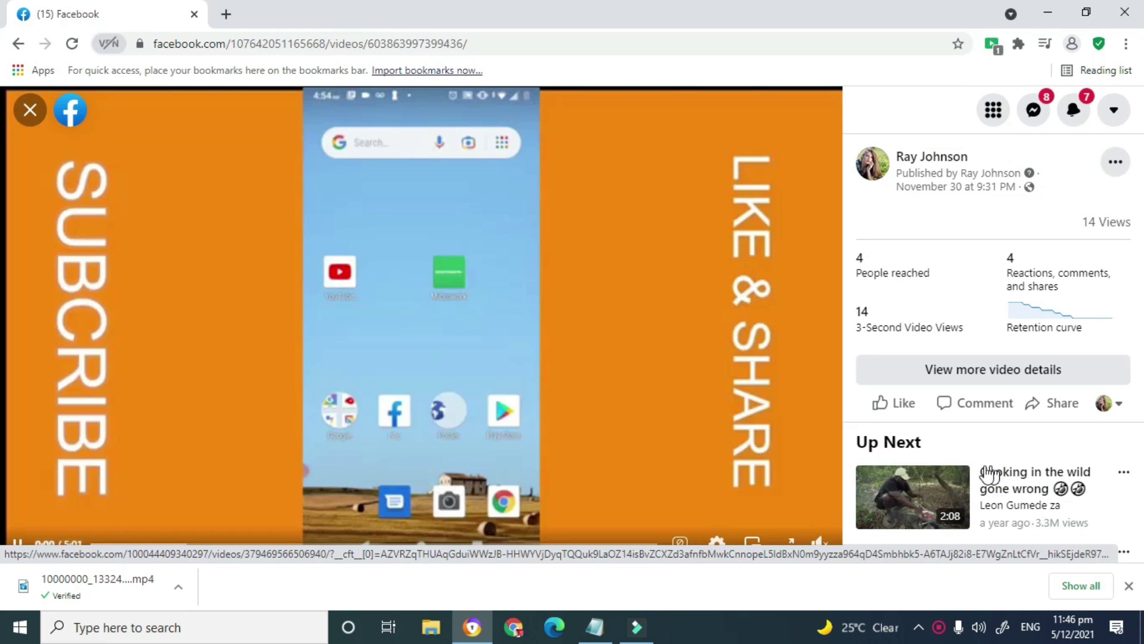
{"action": "mouse_move", "coordinate": [751, 473]}
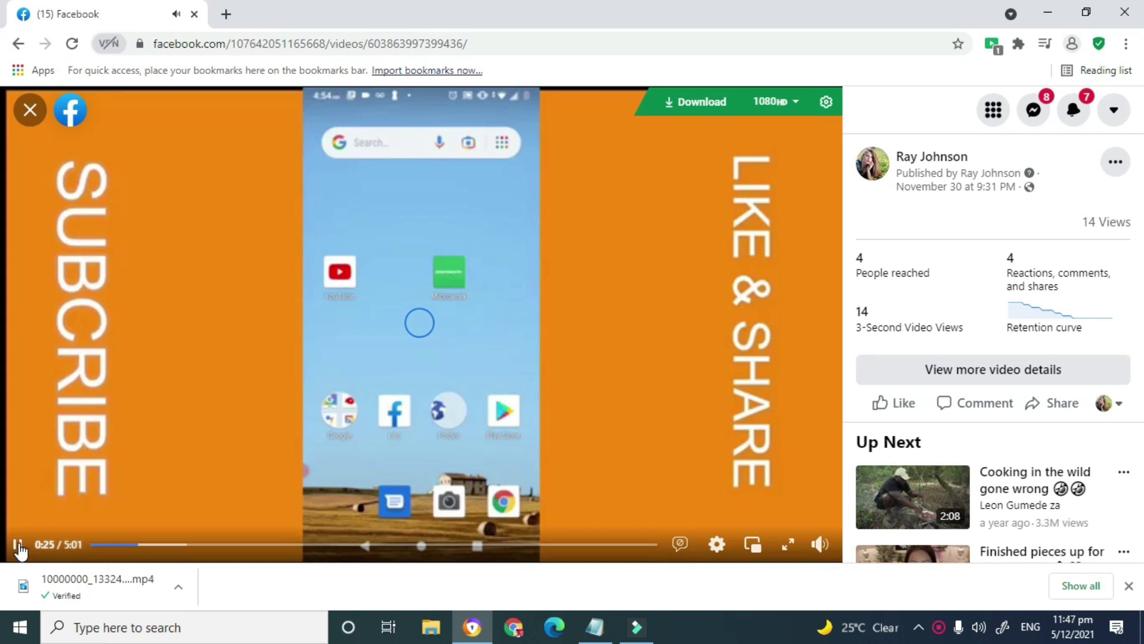
{"action": "left_click", "coordinate": [19, 545]}
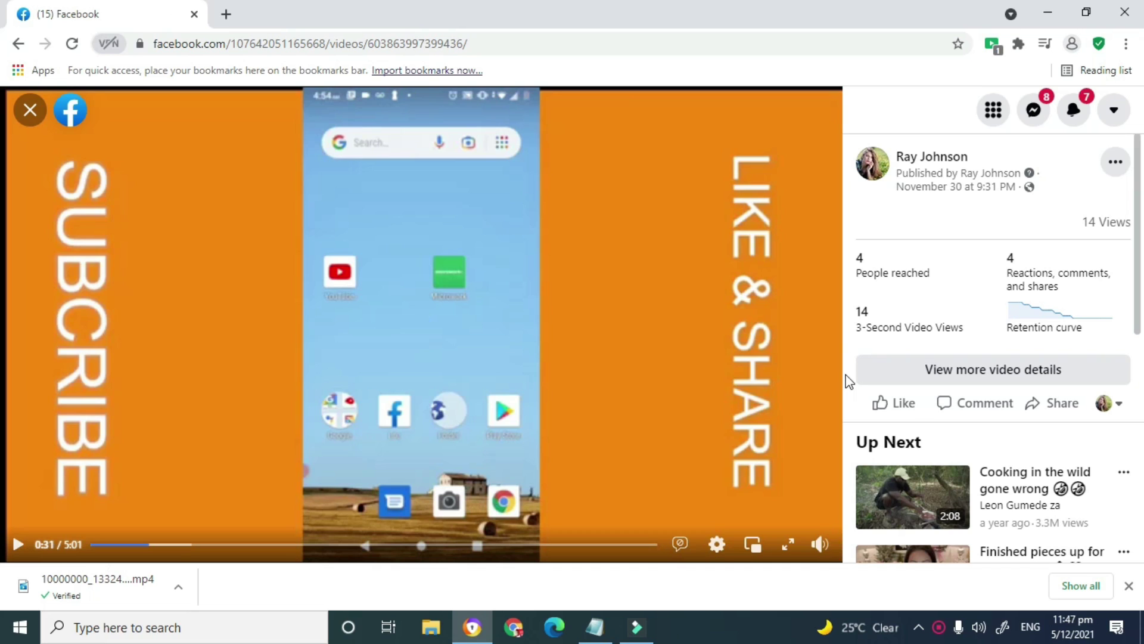
Show the video watch page's HTML with View page source.
{"action": "right_click", "coordinate": [847, 399]}
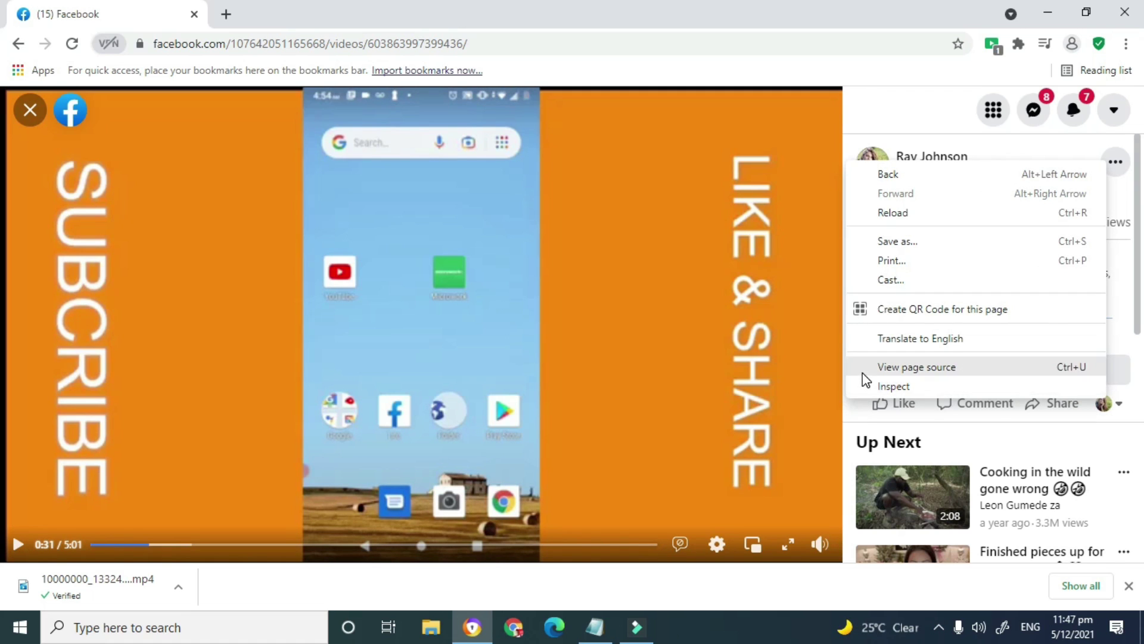
{"action": "left_click", "coordinate": [922, 367]}
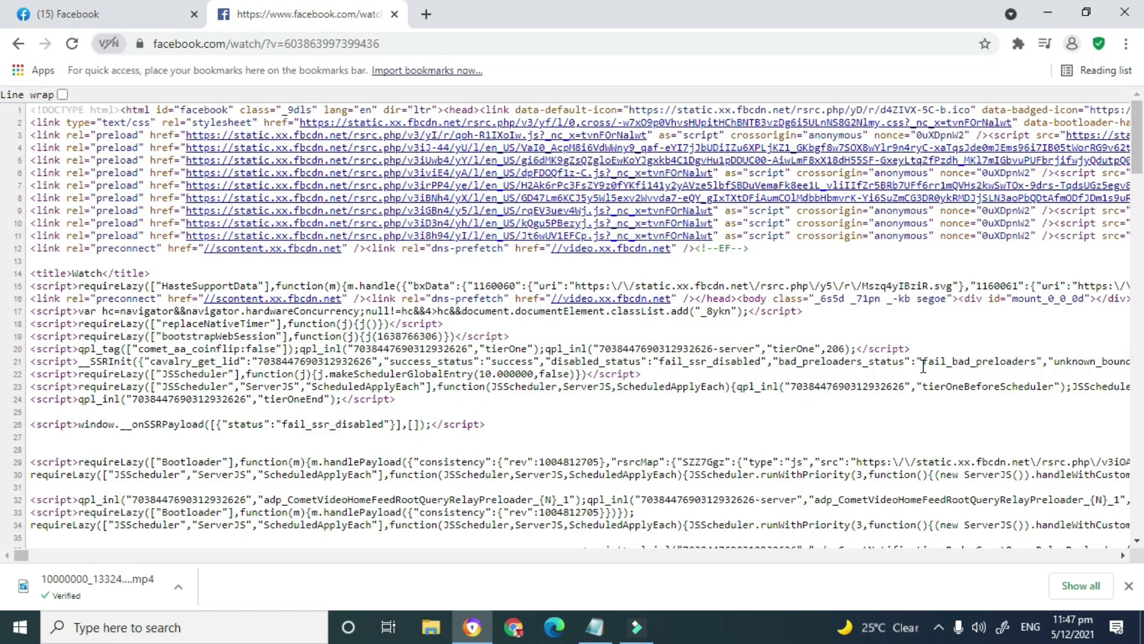
Search the page source for quality_hd to reach the playable_url_quality_hd entry.
{"action": "key", "text": "ctrl+f"}
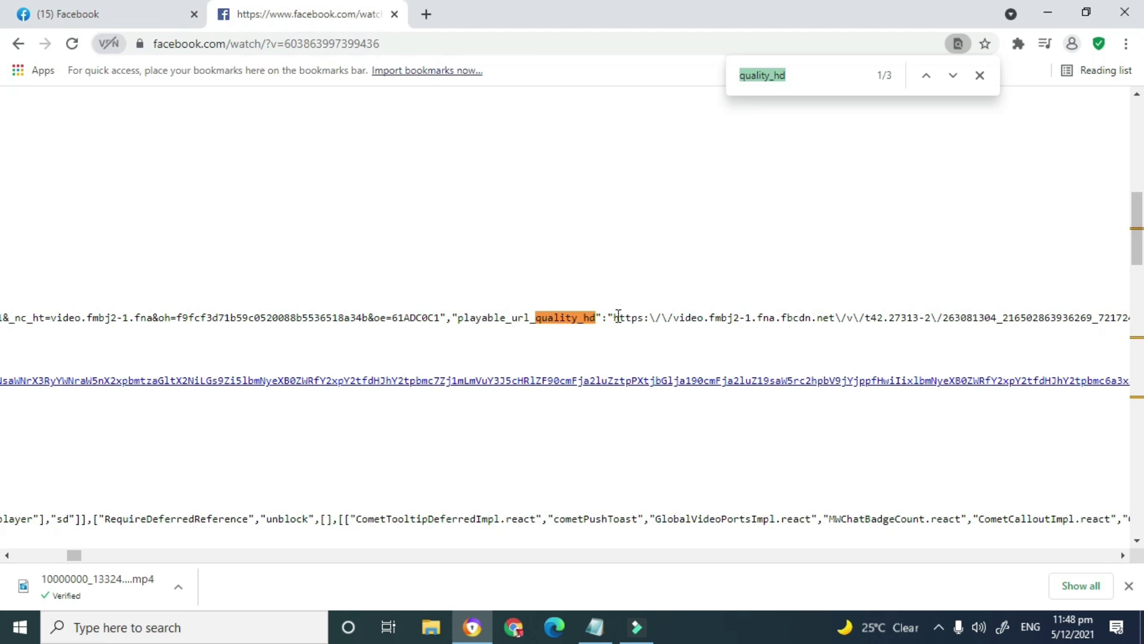
Select the https .mp4 URL after playable_url_quality_hd up to its closing quote.
{"action": "left_click_drag", "start_coordinate": [614, 317], "coordinate": [980, 409]}
{"action": "left_click_drag", "start_coordinate": [991, 367], "coordinate": [1007, 330]}
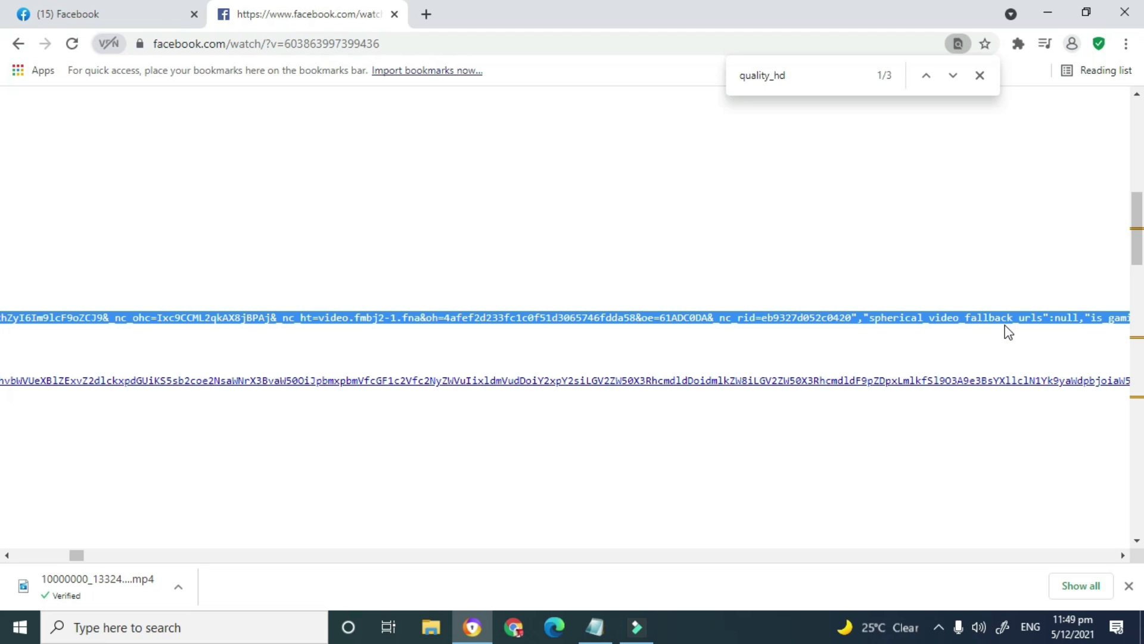
{"action": "left_click_drag", "start_coordinate": [1003, 324], "coordinate": [856, 317]}
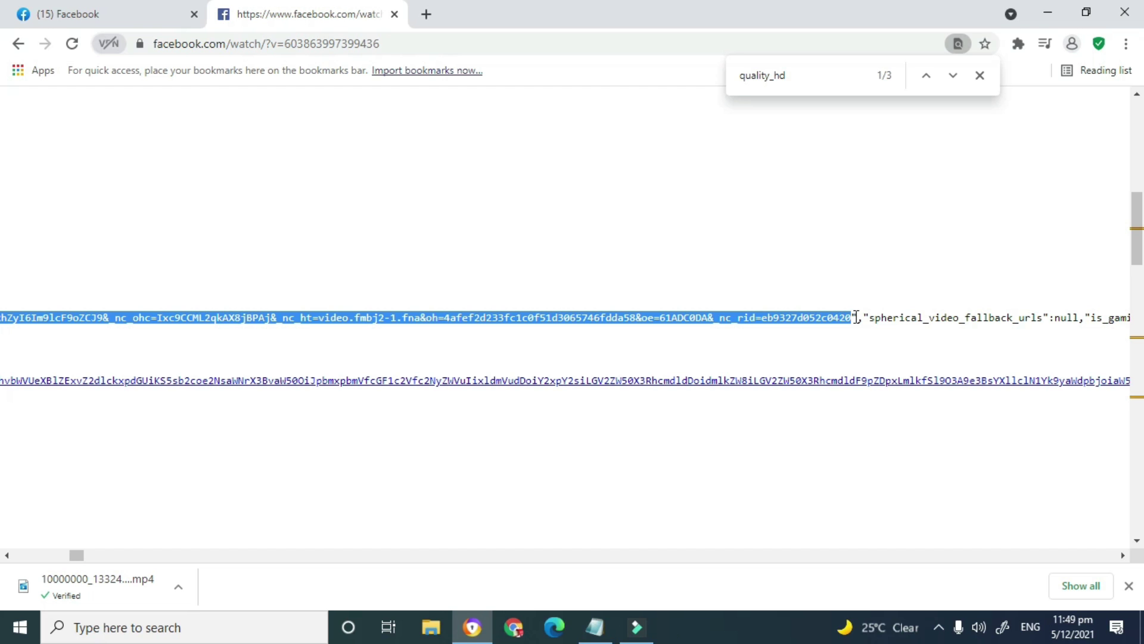
{"action": "left_click_drag", "start_coordinate": [856, 317], "coordinate": [855, 317]}
In Notepad, replace the old document text with the copied HD video URL.
{"action": "left_click", "coordinate": [596, 630]}
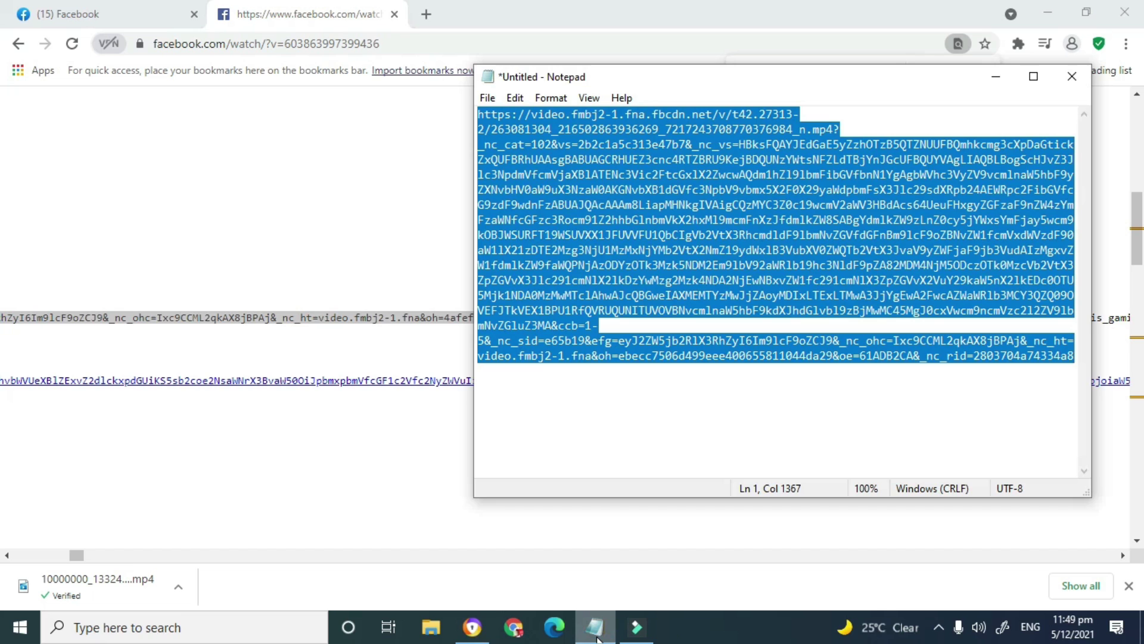
{"action": "key", "text": "ctrl+z"}
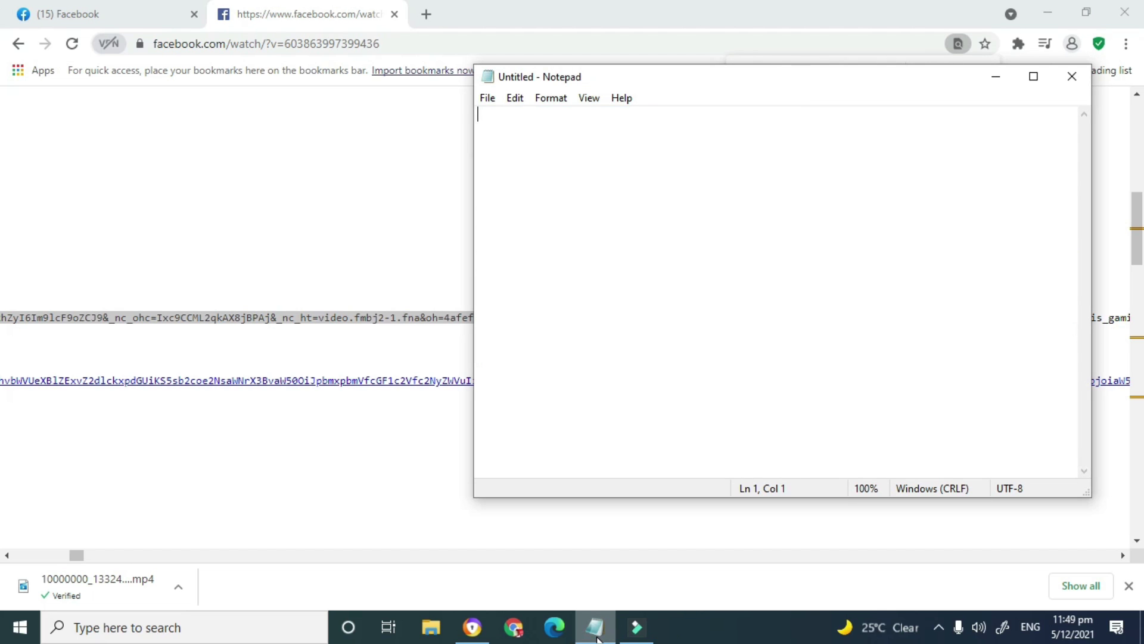
{"action": "key", "text": "ctrl+v"}
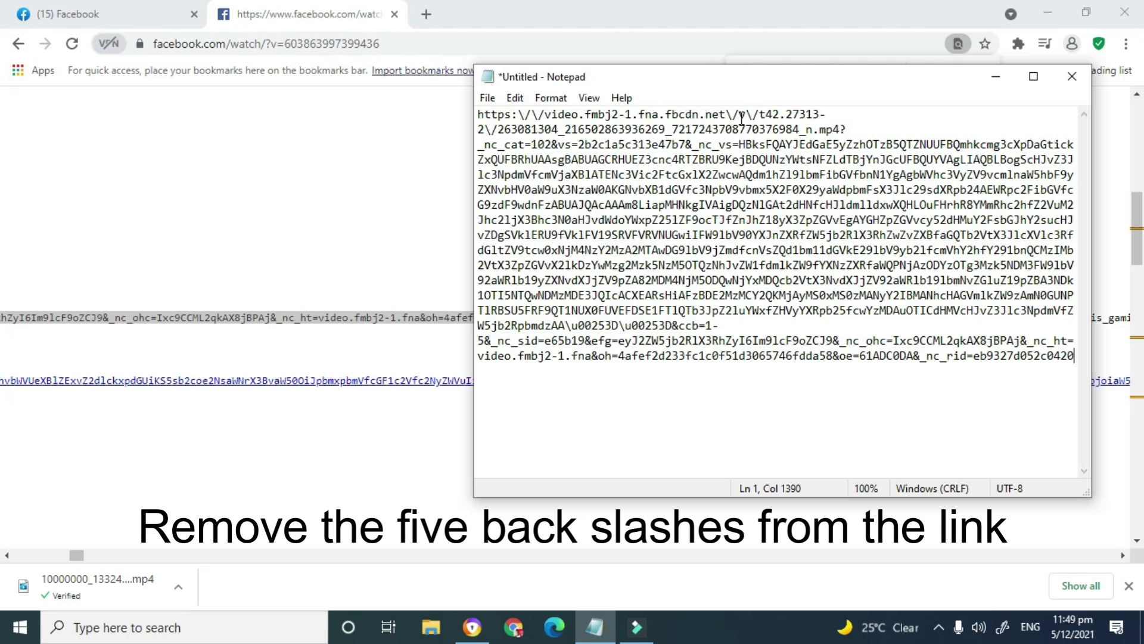
Delete the five escaping backslashes so the path reads net/v/t42.27313-2/, then select the link.
{"action": "left_click", "coordinate": [490, 130]}
{"action": "key", "text": "BackSpace"}
{"action": "left_click", "coordinate": [526, 114]}
{"action": "key", "text": "BackSpace"}
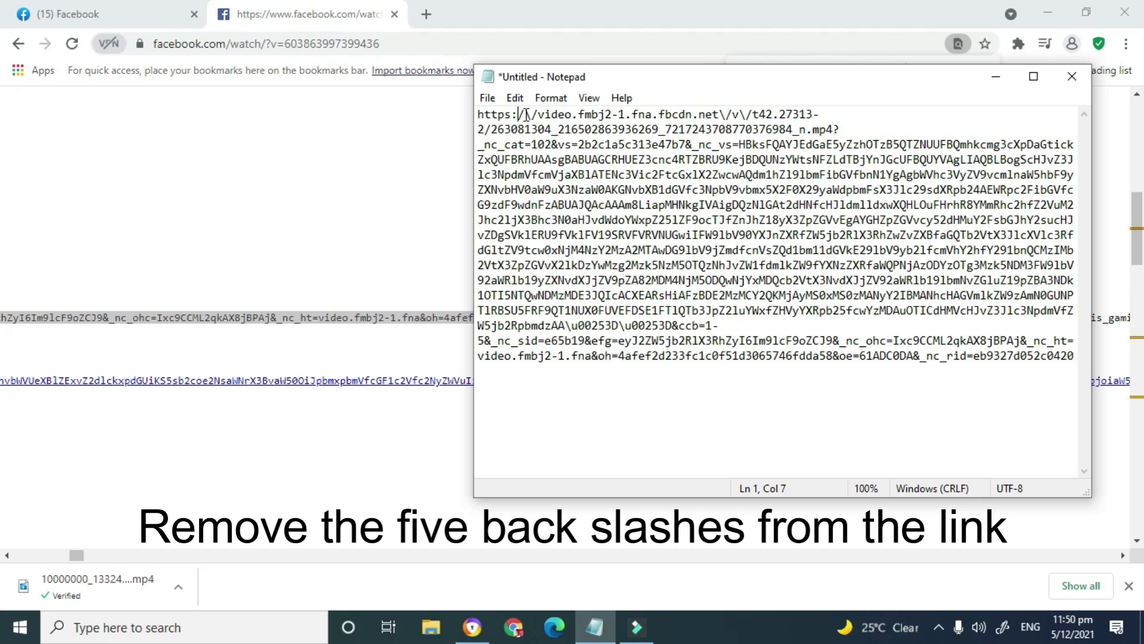
{"action": "left_click", "coordinate": [533, 115]}
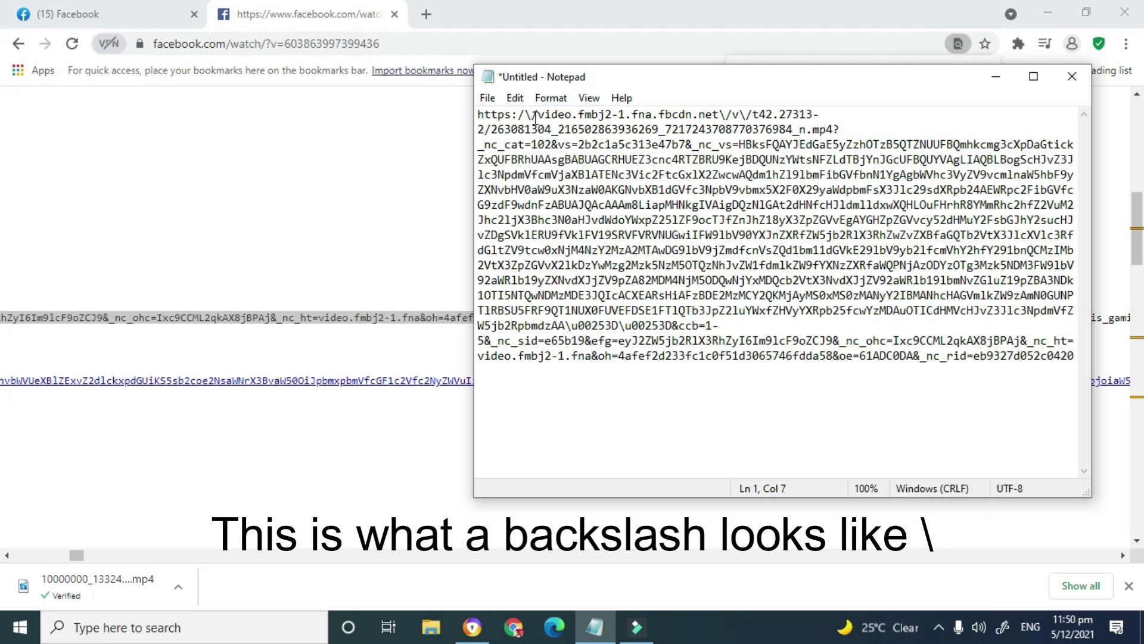
{"action": "key", "text": "BackSpace"}
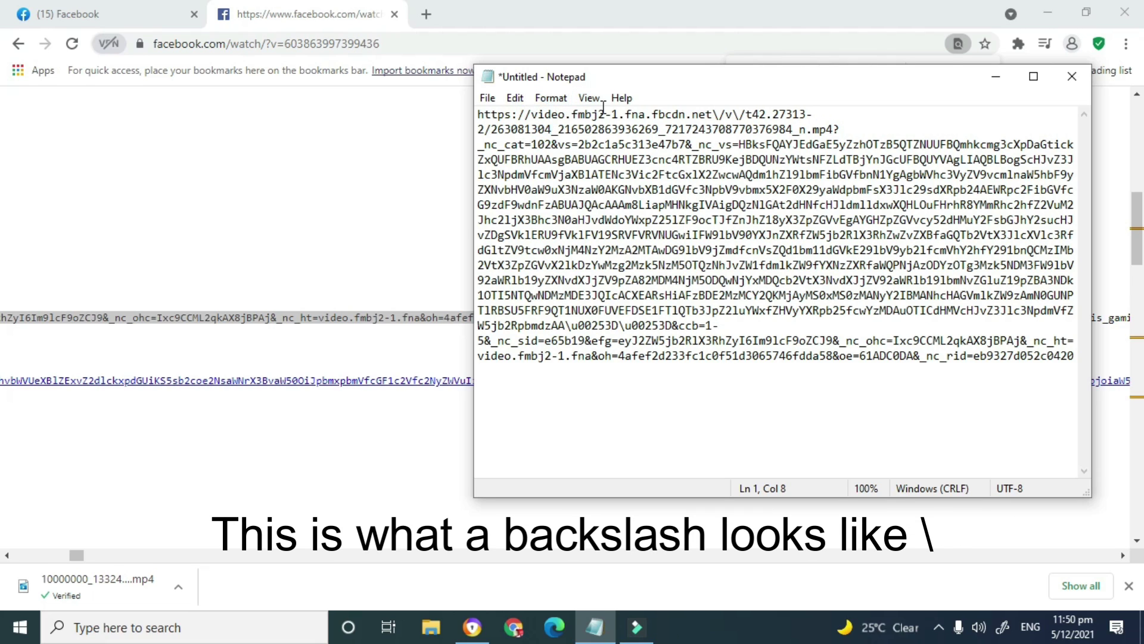
{"action": "left_click", "coordinate": [719, 115]}
{"action": "key", "text": "BackSpace"}
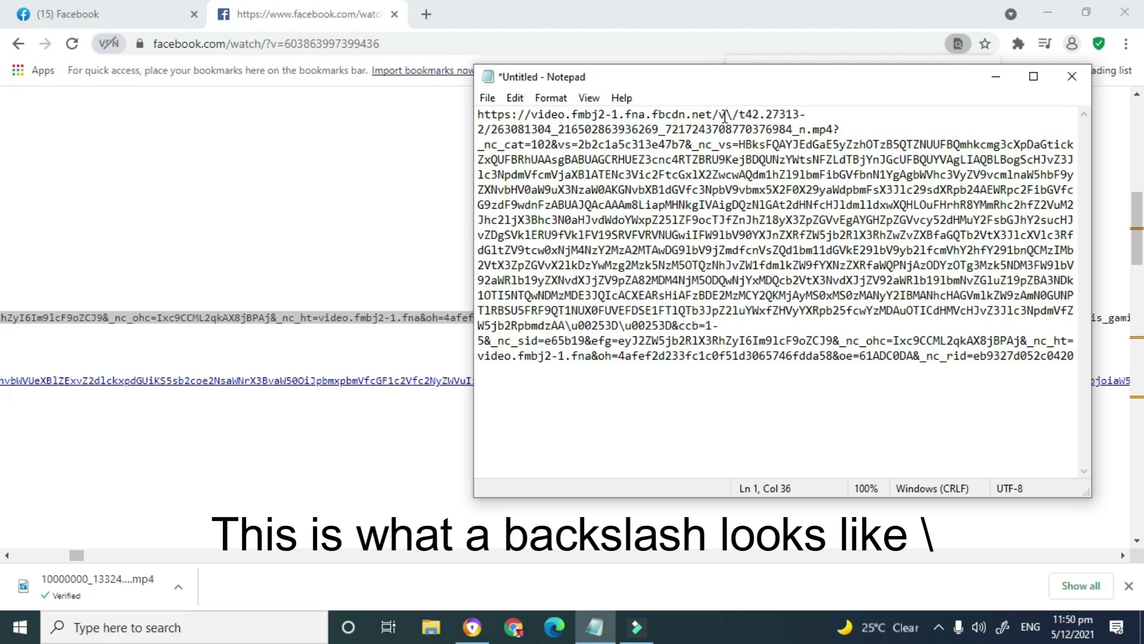
{"action": "left_click", "coordinate": [732, 115]}
{"action": "key", "text": "BackSpace"}
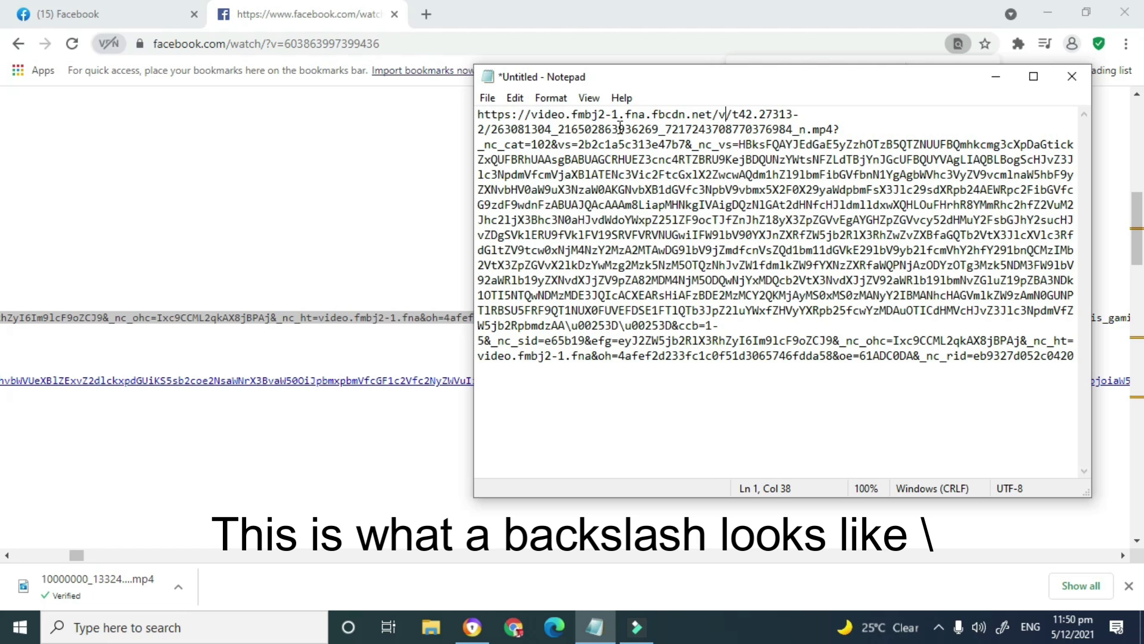
{"action": "left_click_drag", "start_coordinate": [478, 115], "coordinate": [1141, 475]}
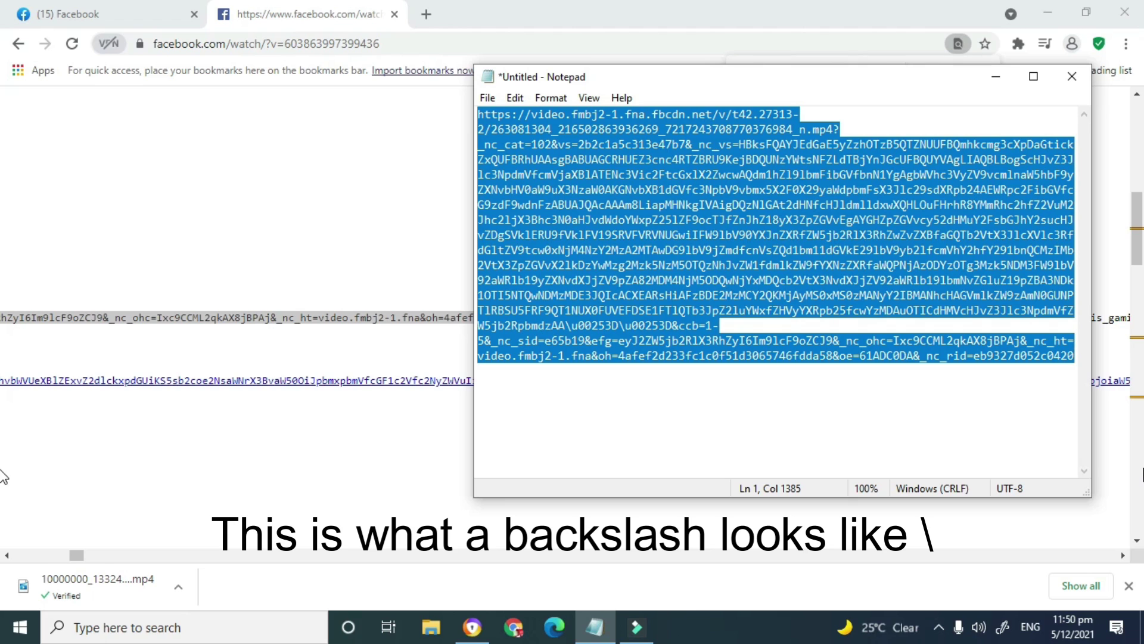
Load the cleaned link in a new tab, which shows URL signature mismatch, then return to Facebook.
{"action": "left_click", "coordinate": [426, 15]}
{"action": "left_click", "coordinate": [426, 14]}
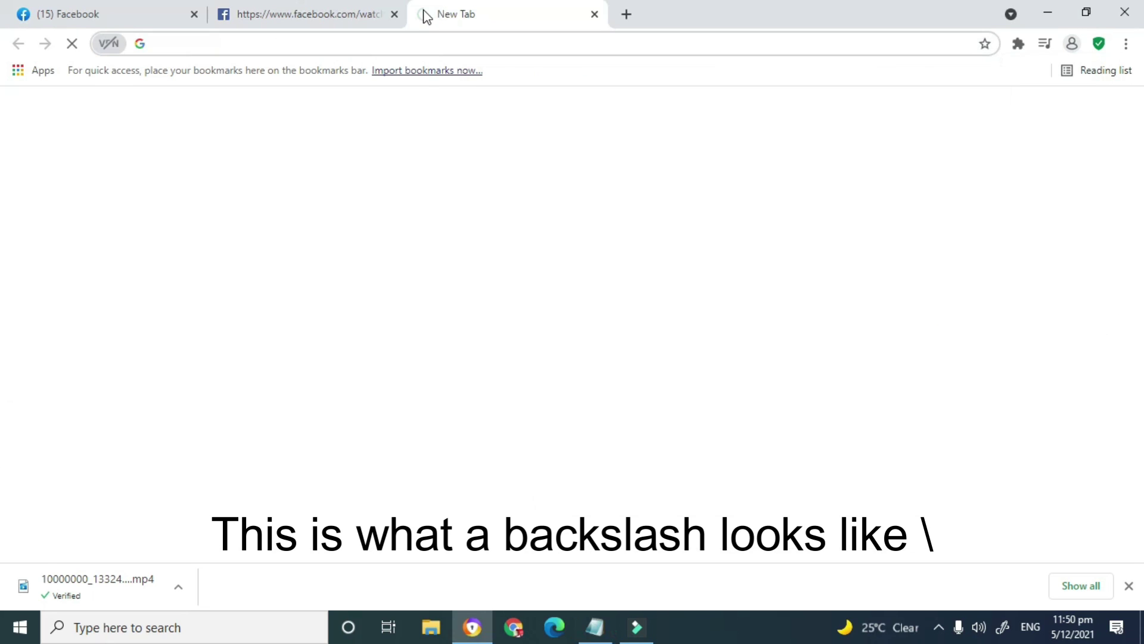
{"action": "key", "text": "ctrl+v"}
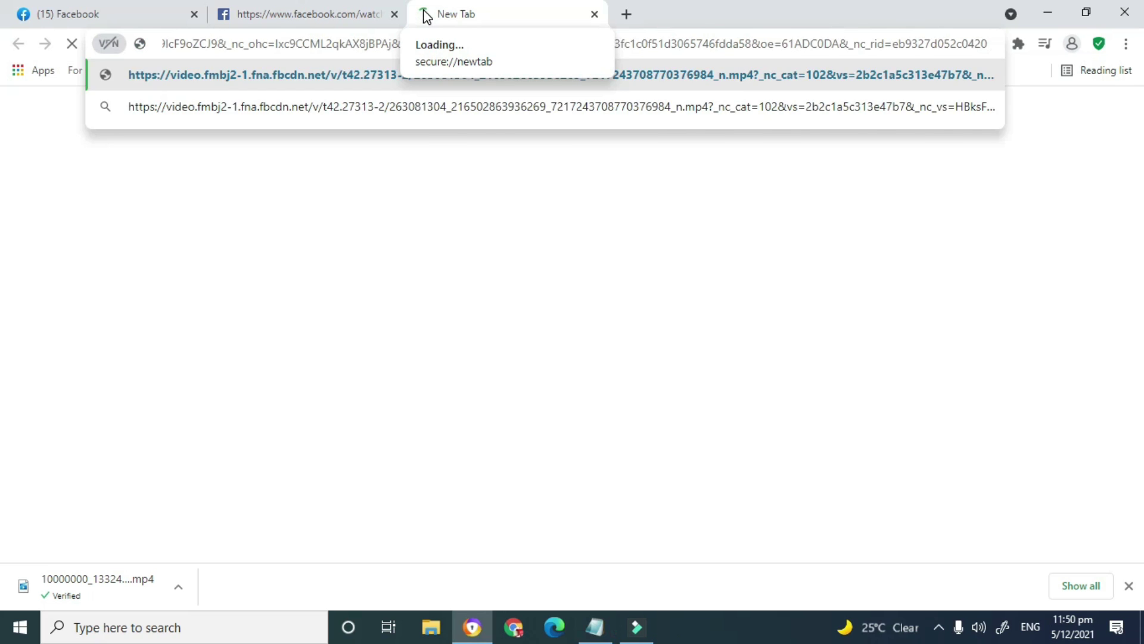
{"action": "key", "text": "Return"}
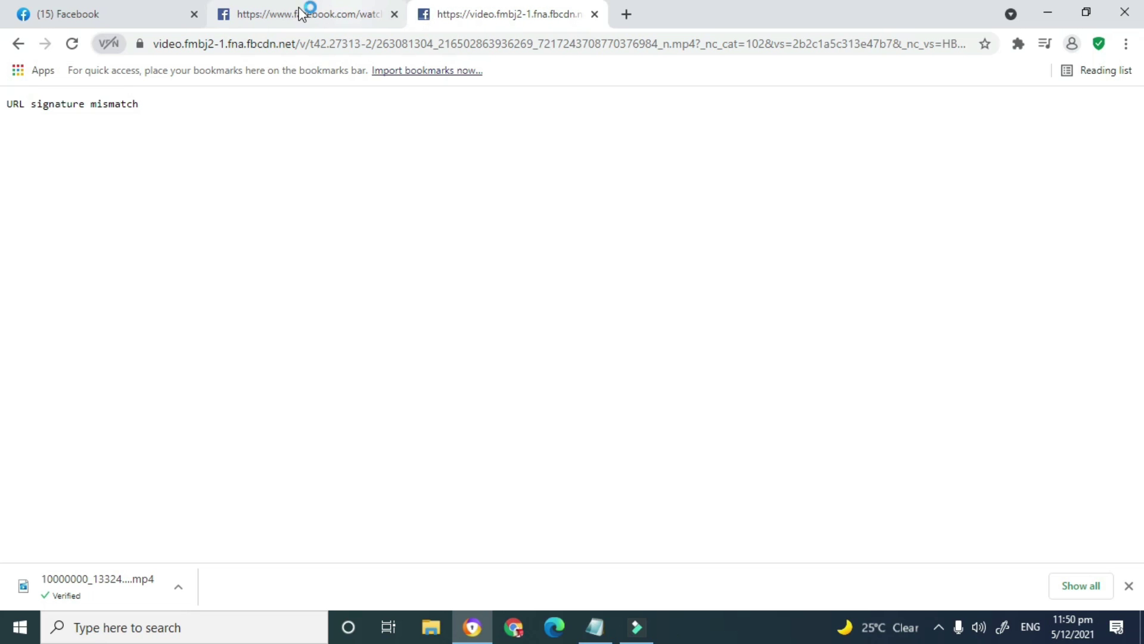
{"action": "left_click", "coordinate": [149, 13]}
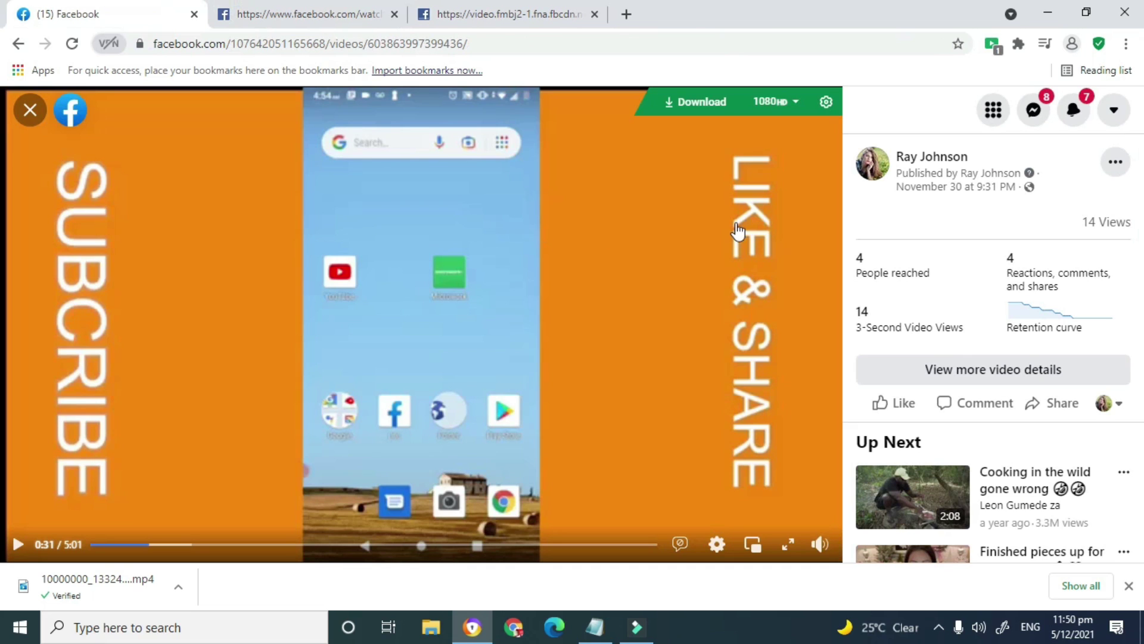
Open the Facebook watch page's source again through the right-click View page source option.
{"action": "right_click", "coordinate": [845, 214]}
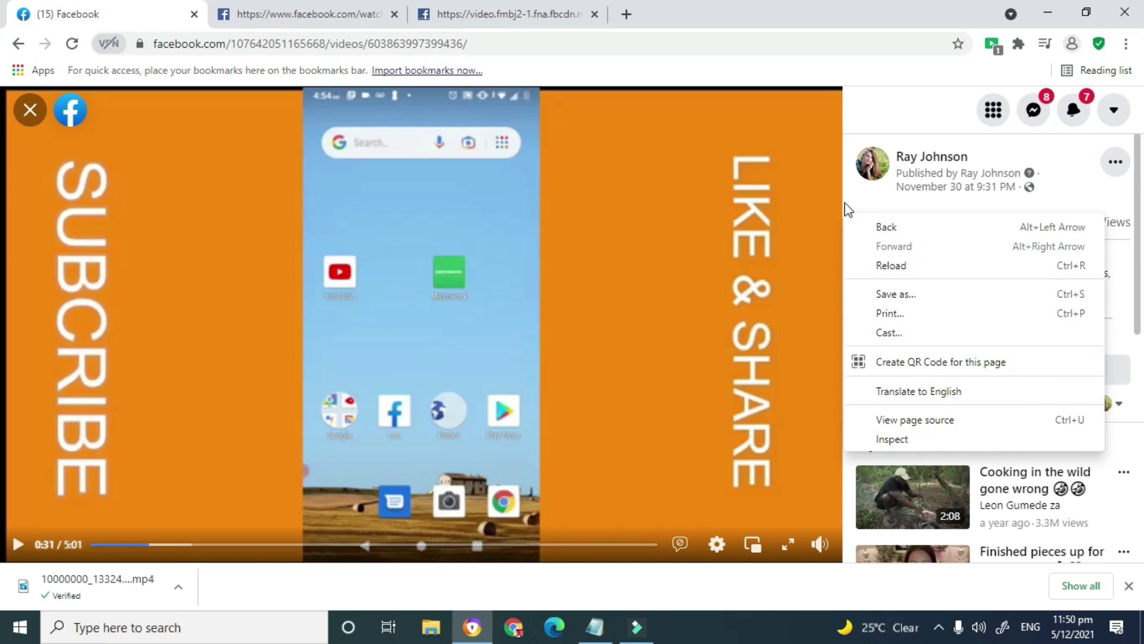
{"action": "left_click", "coordinate": [847, 205]}
{"action": "right_click", "coordinate": [849, 210]}
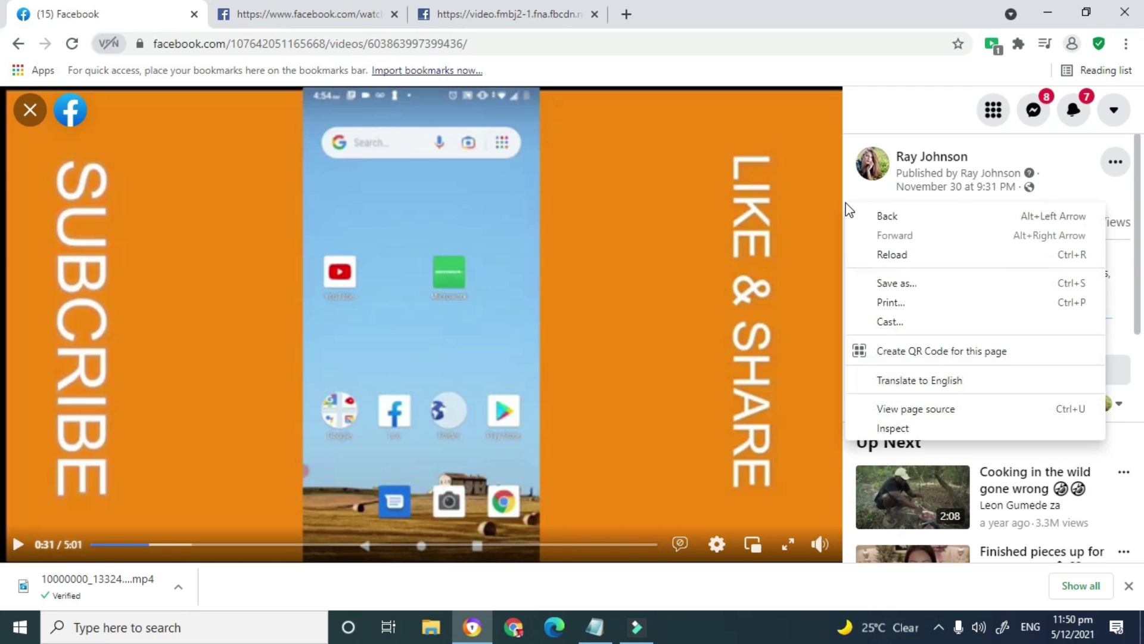
{"action": "left_click", "coordinate": [879, 408]}
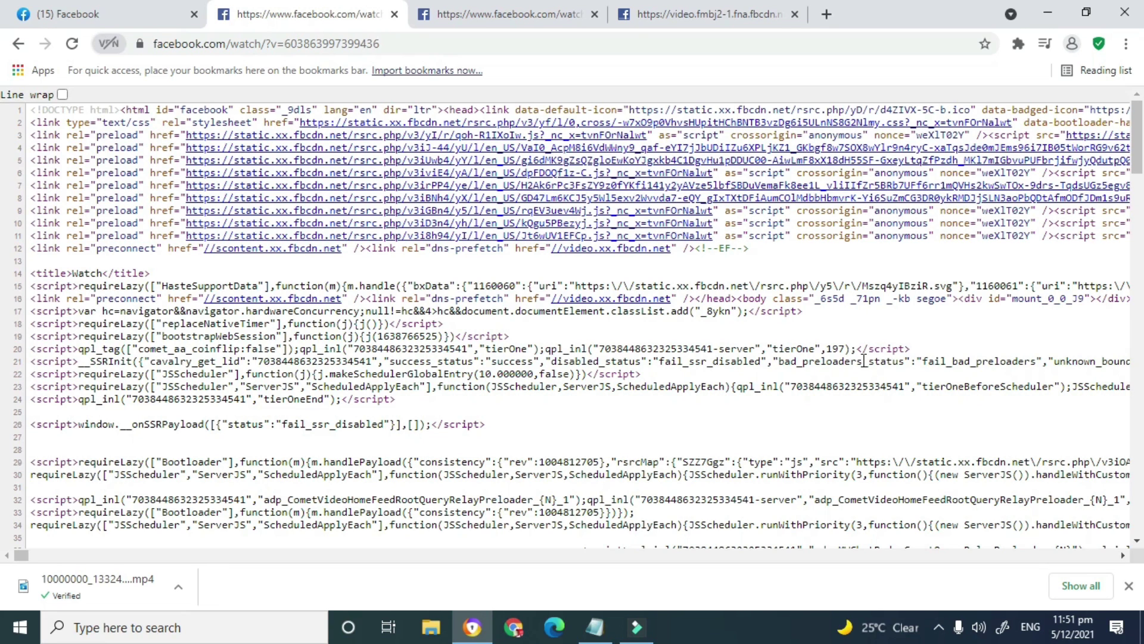
Find quality_hd in the new source, select the full escaped HD URL, and go to Notepad.
{"action": "key", "text": "ctrl+f"}
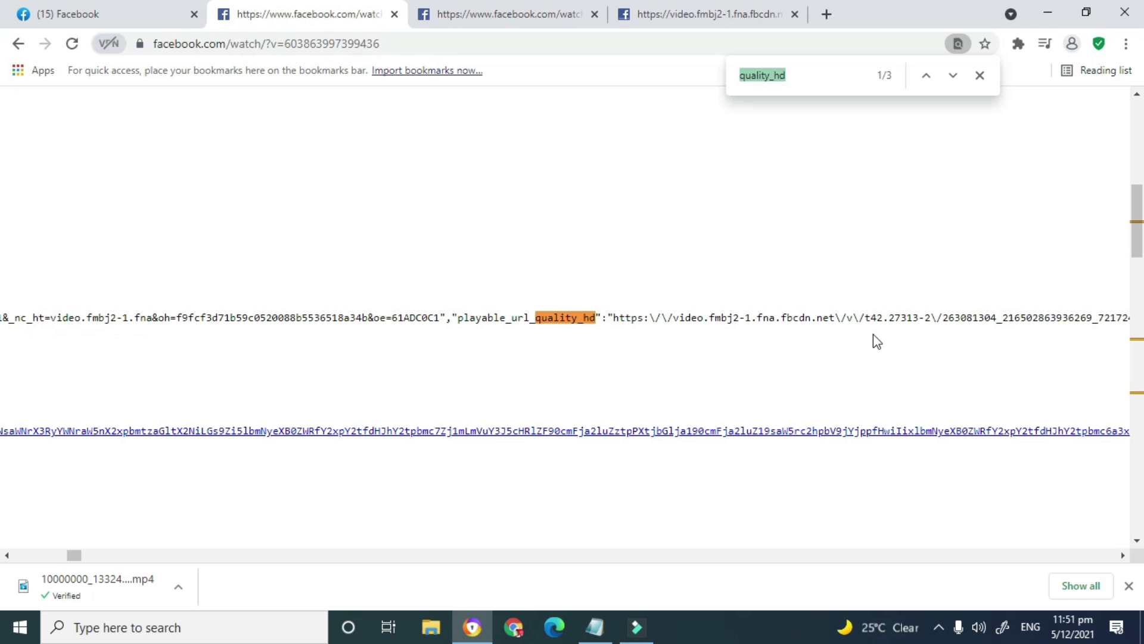
{"action": "left_click", "coordinate": [612, 312]}
{"action": "left_click_drag", "start_coordinate": [609, 316], "coordinate": [730, 344]}
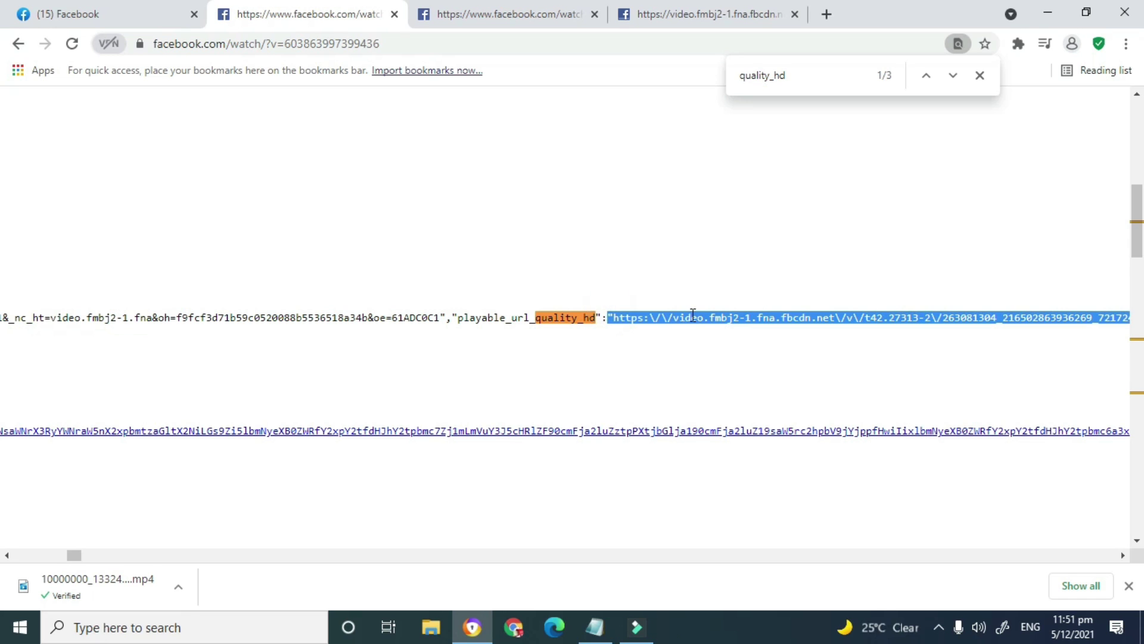
{"action": "left_click", "coordinate": [615, 320]}
{"action": "left_click", "coordinate": [613, 317]}
{"action": "left_click_drag", "start_coordinate": [614, 317], "coordinate": [522, 322]}
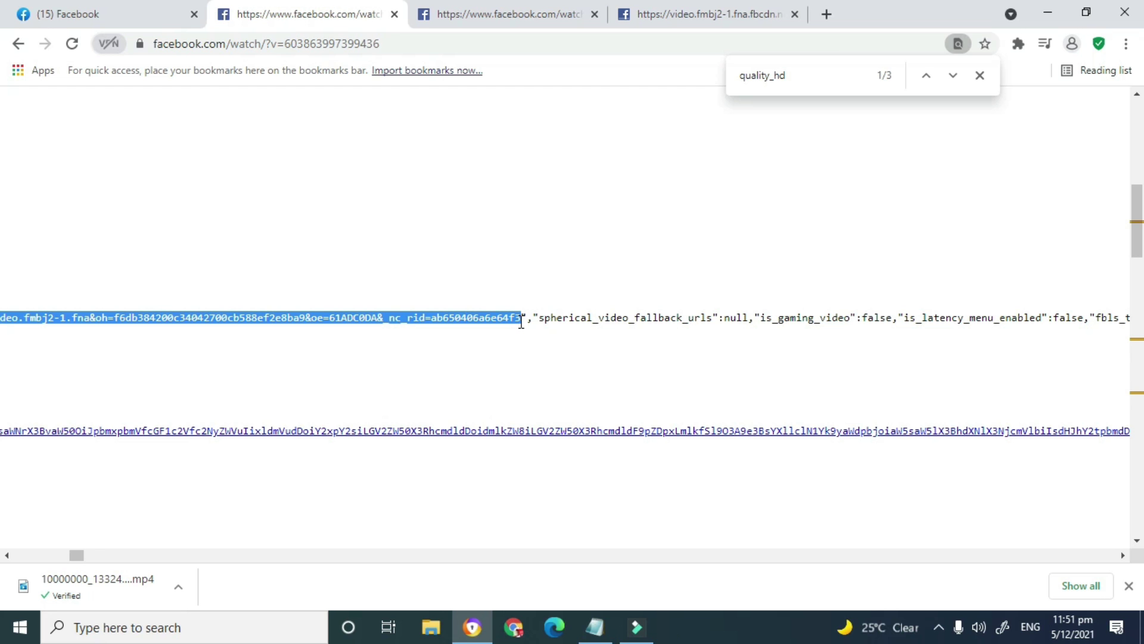
{"action": "left_click", "coordinate": [595, 626]}
Paste the new HD video URL on a fresh line below the first link.
{"action": "left_click", "coordinate": [693, 422]}
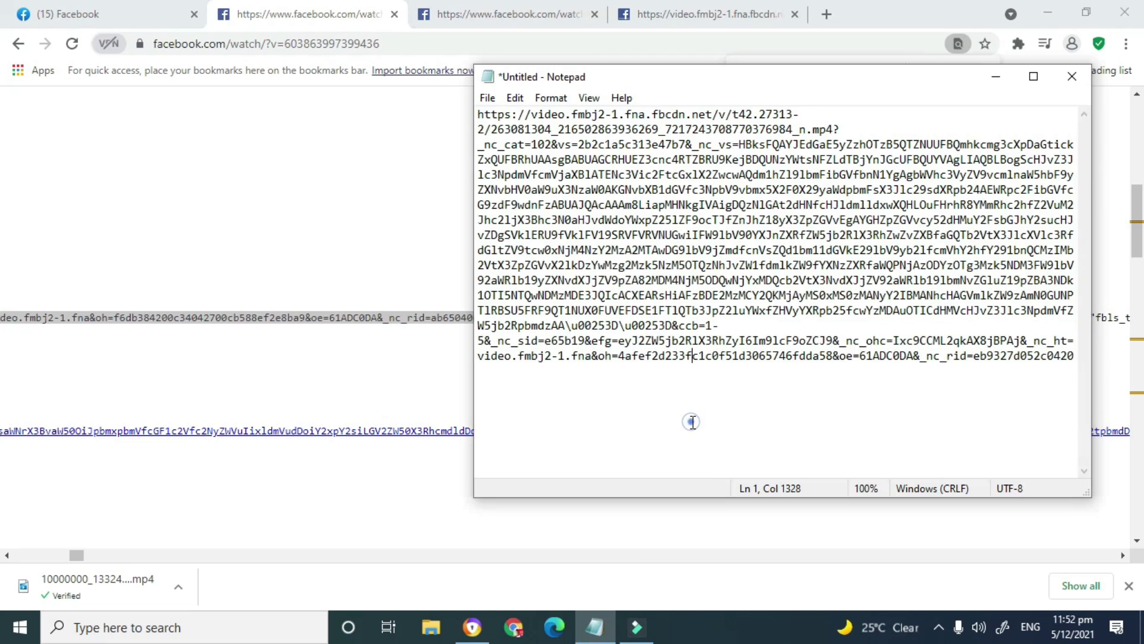
{"action": "left_click", "coordinate": [1073, 358]}
{"action": "key", "text": "Return"}
{"action": "key", "text": "Return"}
{"action": "key", "text": "Return"}
{"action": "key", "text": "Return"}
{"action": "key", "text": "Return"}
{"action": "key", "text": "ctrl+v"}
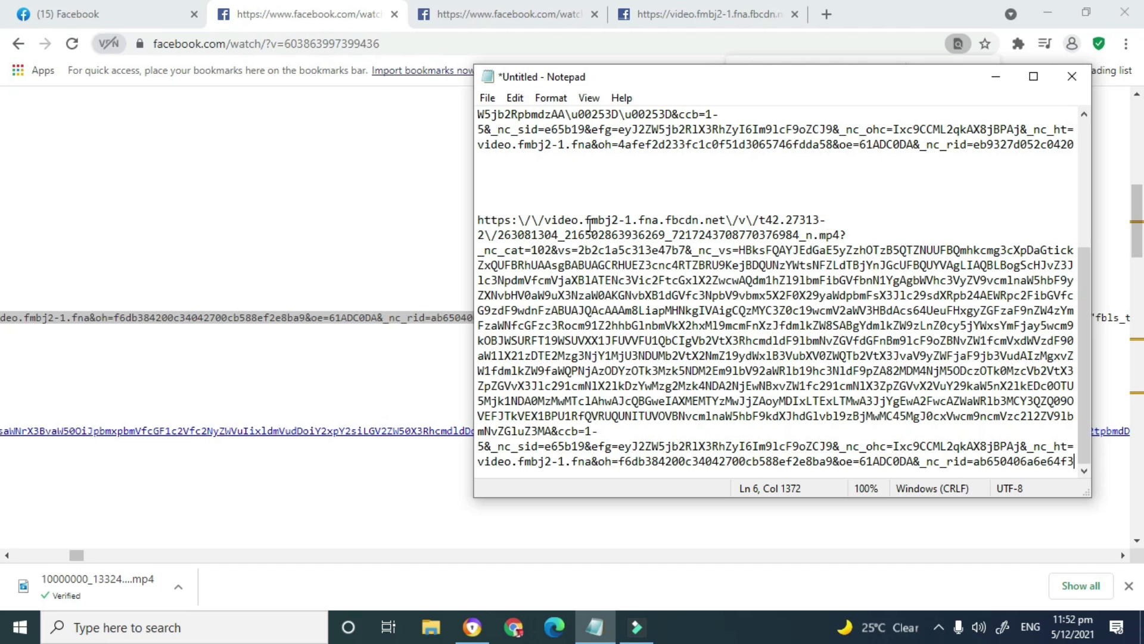
Remove the backslashes after https:, net, t42 and 263081304, then select the cleaned URL.
{"action": "left_click", "coordinate": [524, 218]}
{"action": "key", "text": "BackSpace"}
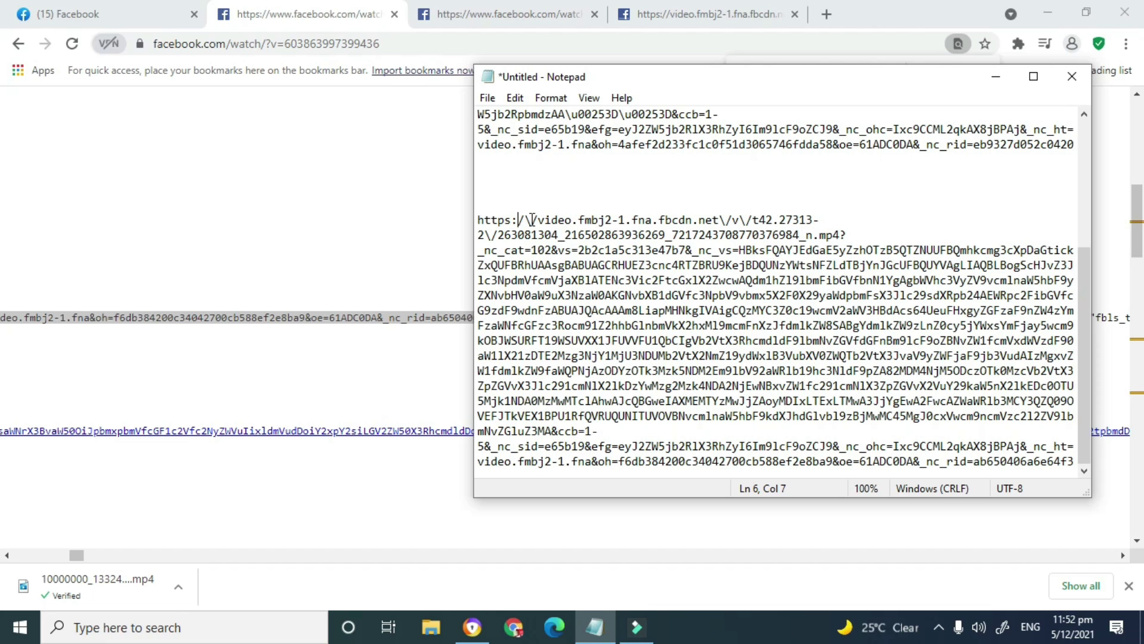
{"action": "left_click", "coordinate": [532, 219]}
{"action": "key", "text": "BackSpace"}
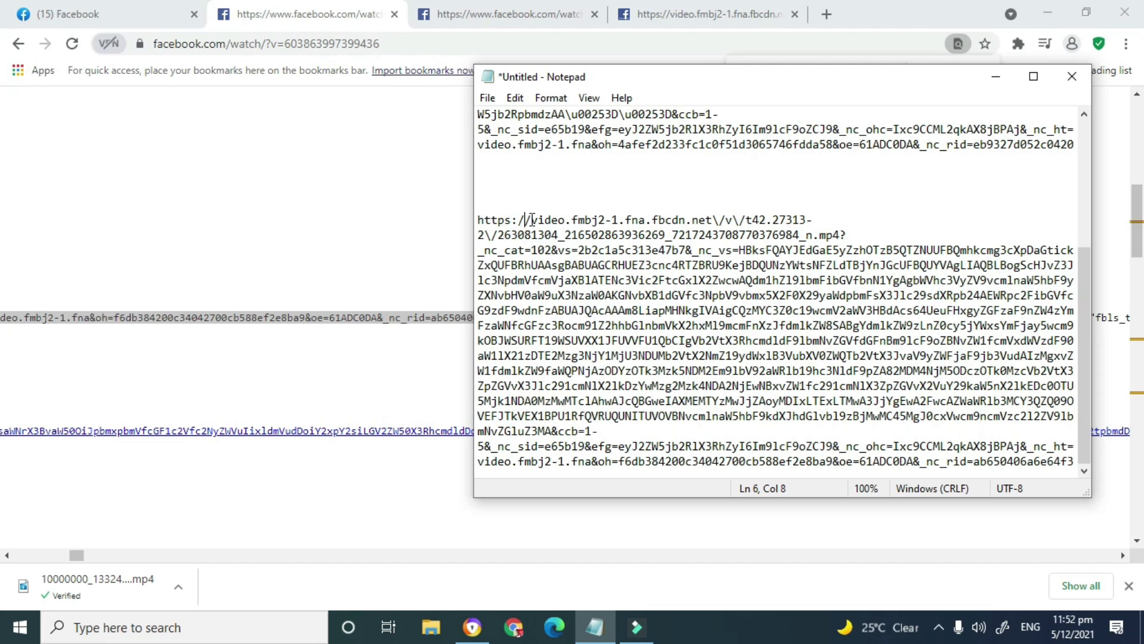
{"action": "left_click", "coordinate": [719, 219]}
{"action": "key", "text": "BackSpace"}
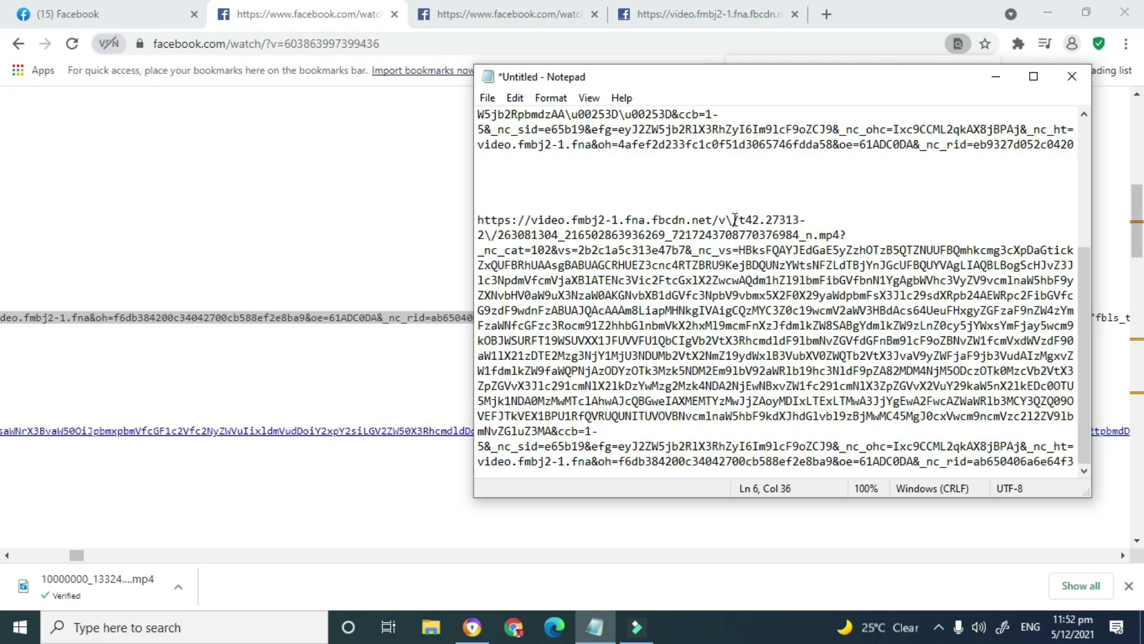
{"action": "left_click", "coordinate": [734, 219]}
{"action": "key", "text": "BackSpace"}
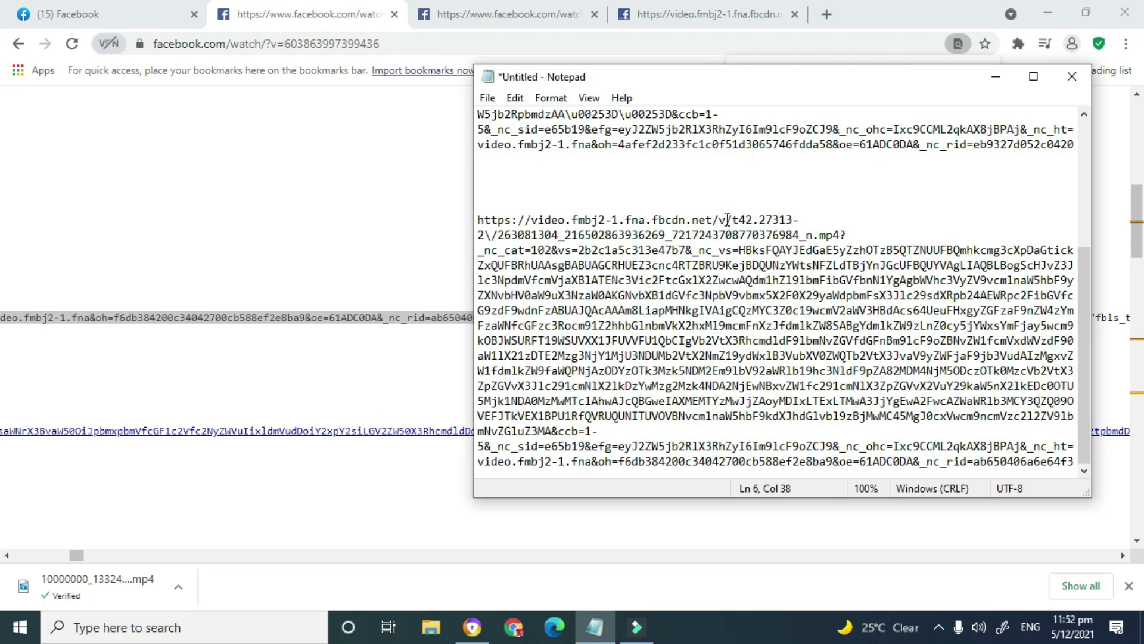
{"action": "left_click", "coordinate": [489, 233]}
{"action": "key", "text": "BackSpace"}
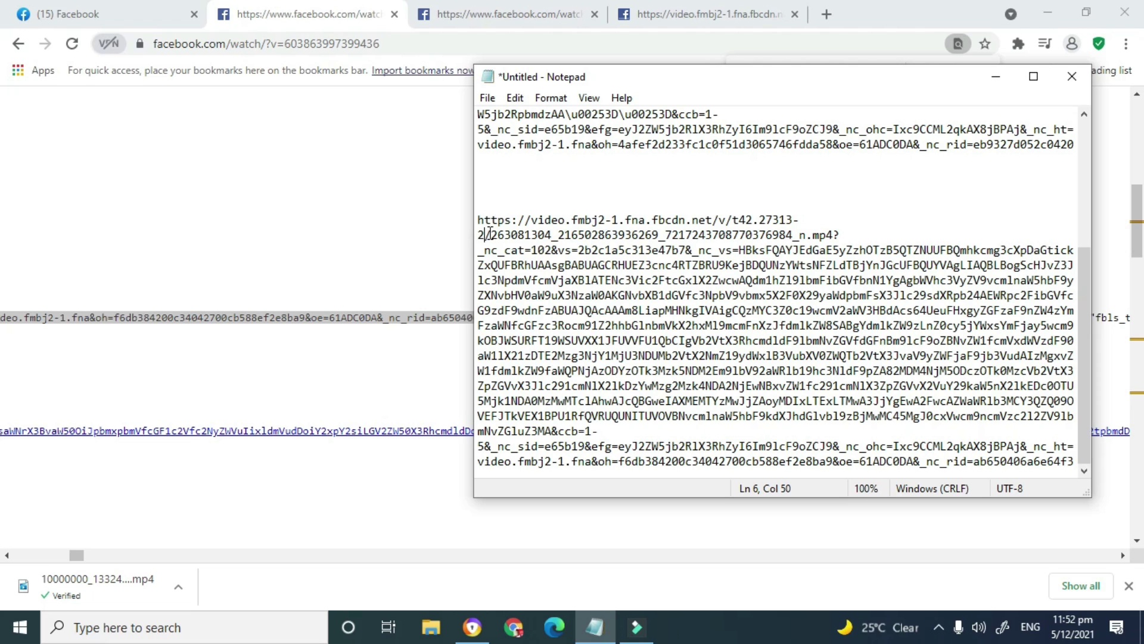
{"action": "left_click_drag", "start_coordinate": [477, 219], "coordinate": [1127, 525]}
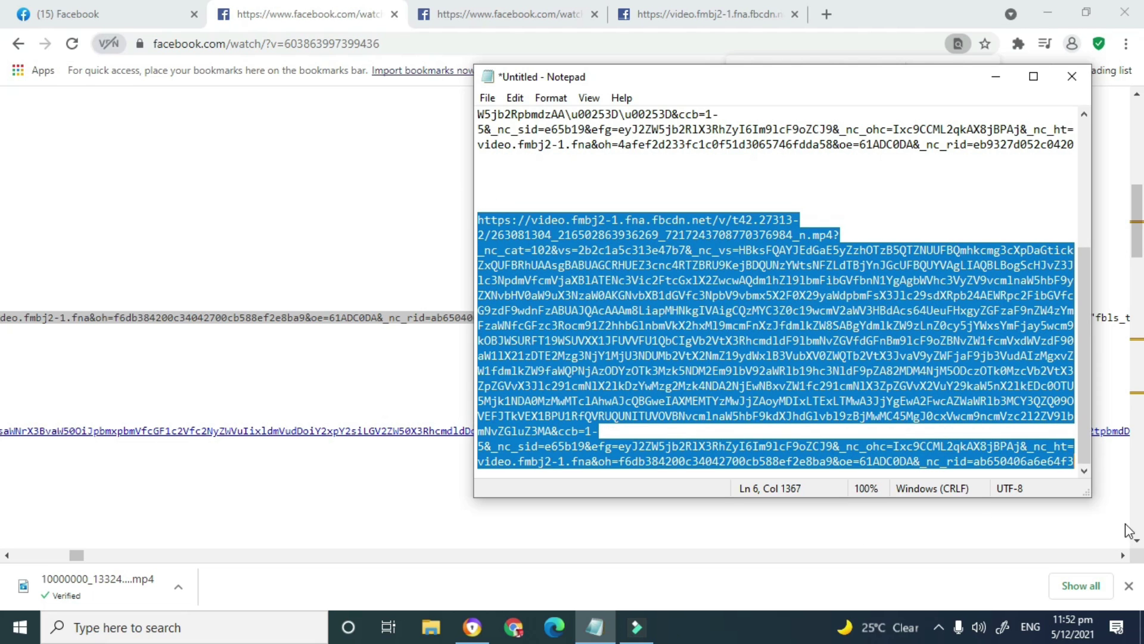
Paste the cleaned HD video link into a new Chrome tab and load it.
{"action": "left_click", "coordinate": [826, 18]}
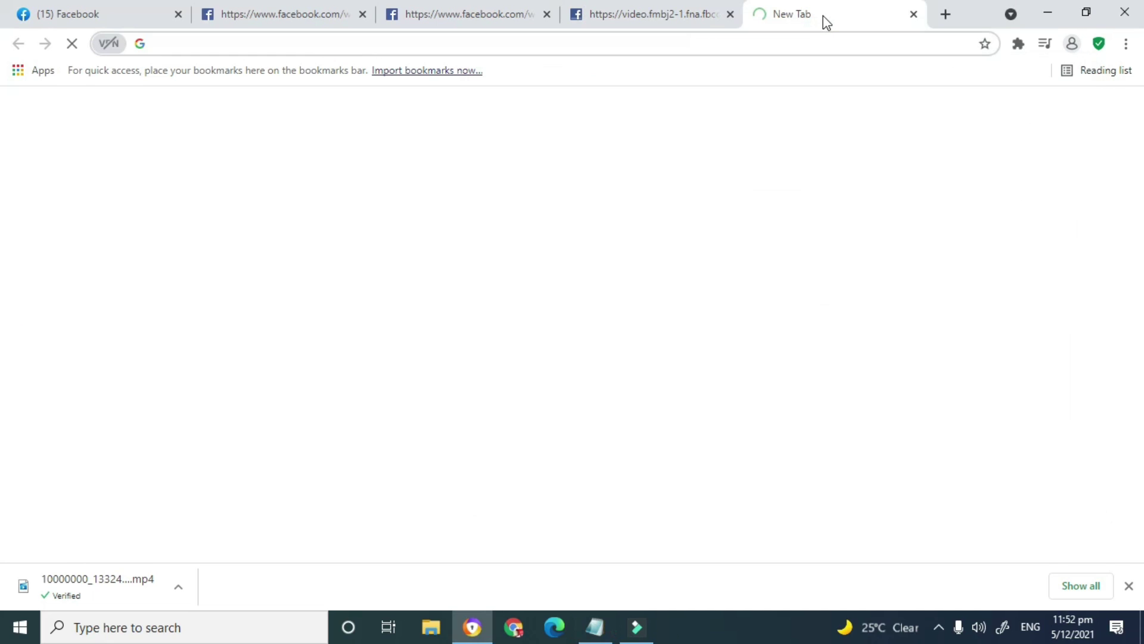
{"action": "key", "text": "ctrl+v"}
{"action": "key", "text": "Return"}
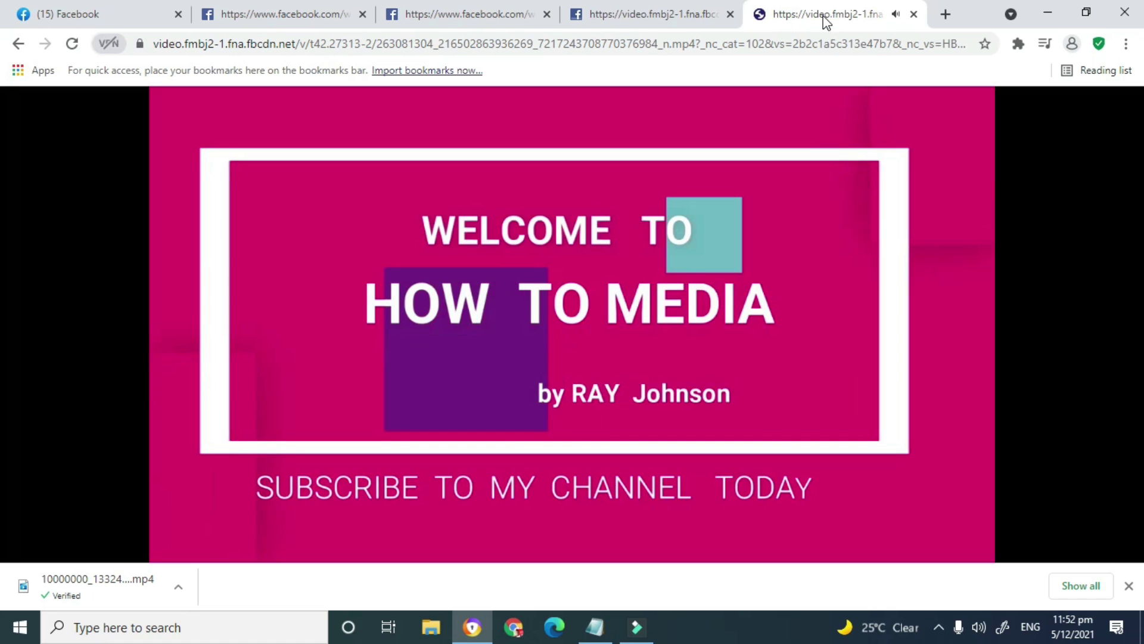
Pause the video at 0:16, download it as an MP4 and open the finished file.
{"action": "left_click", "coordinate": [826, 18]}
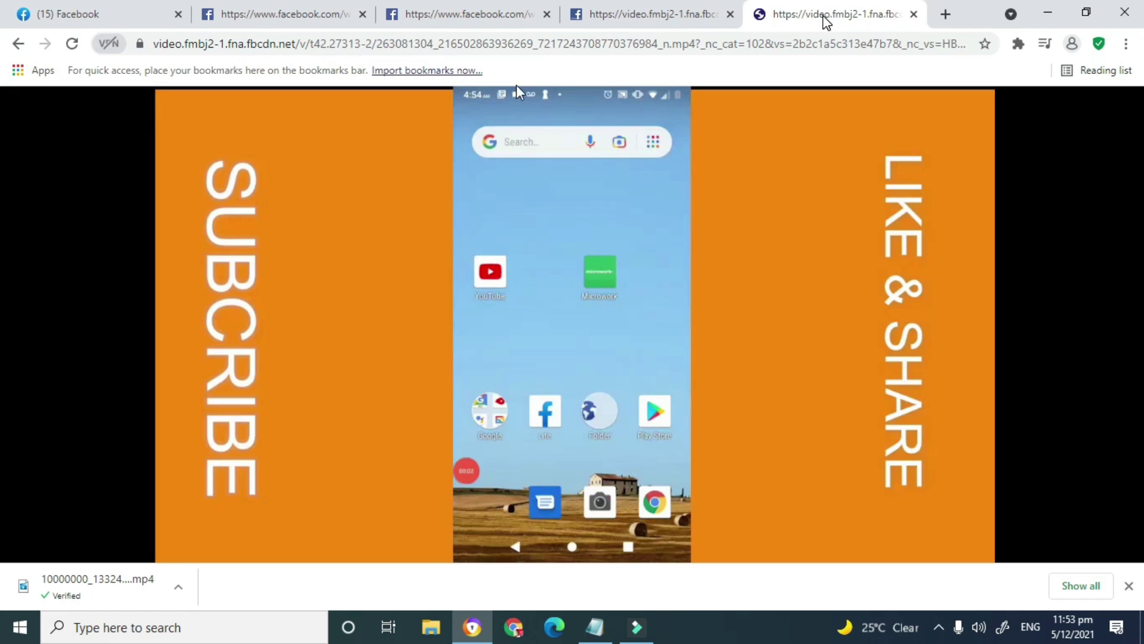
{"action": "left_click", "coordinate": [170, 525]}
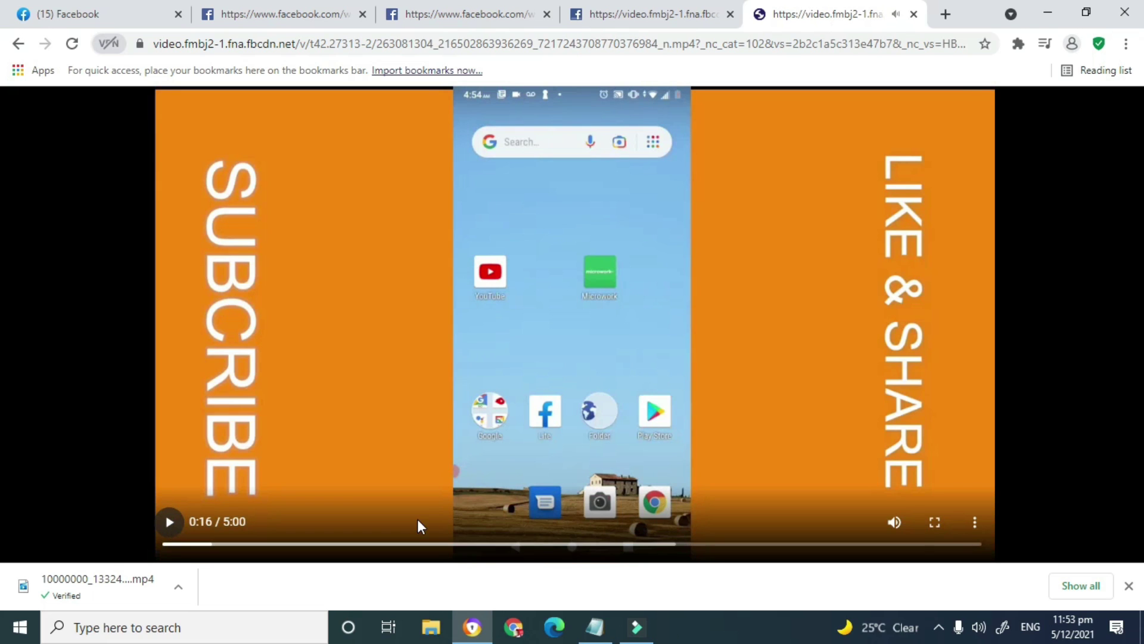
{"action": "left_click", "coordinate": [976, 524]}
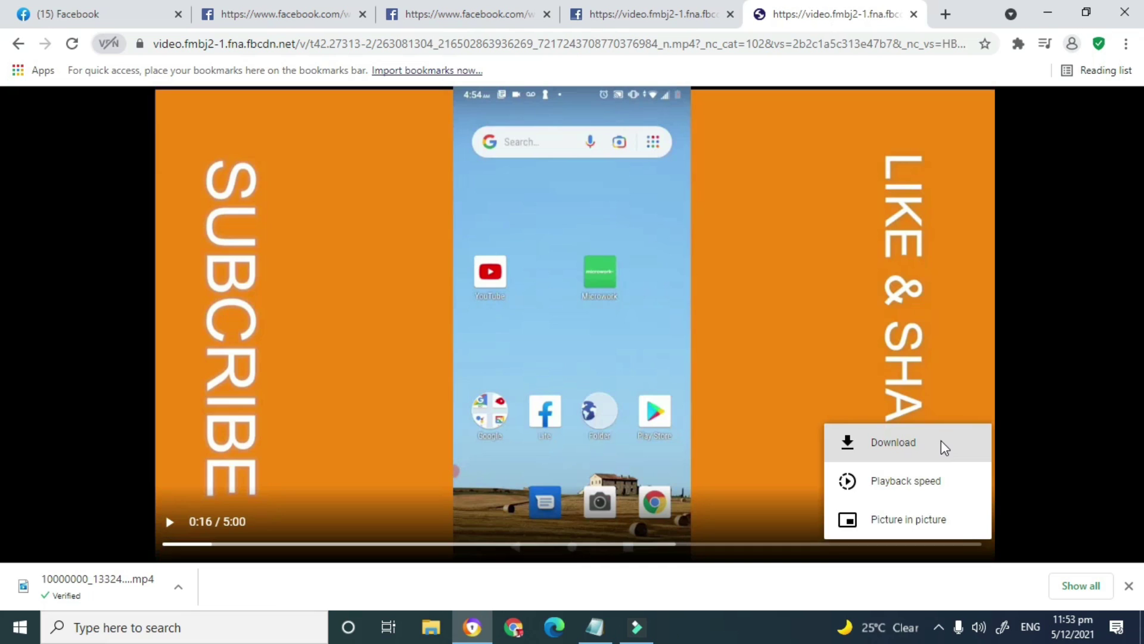
{"action": "left_click", "coordinate": [942, 444]}
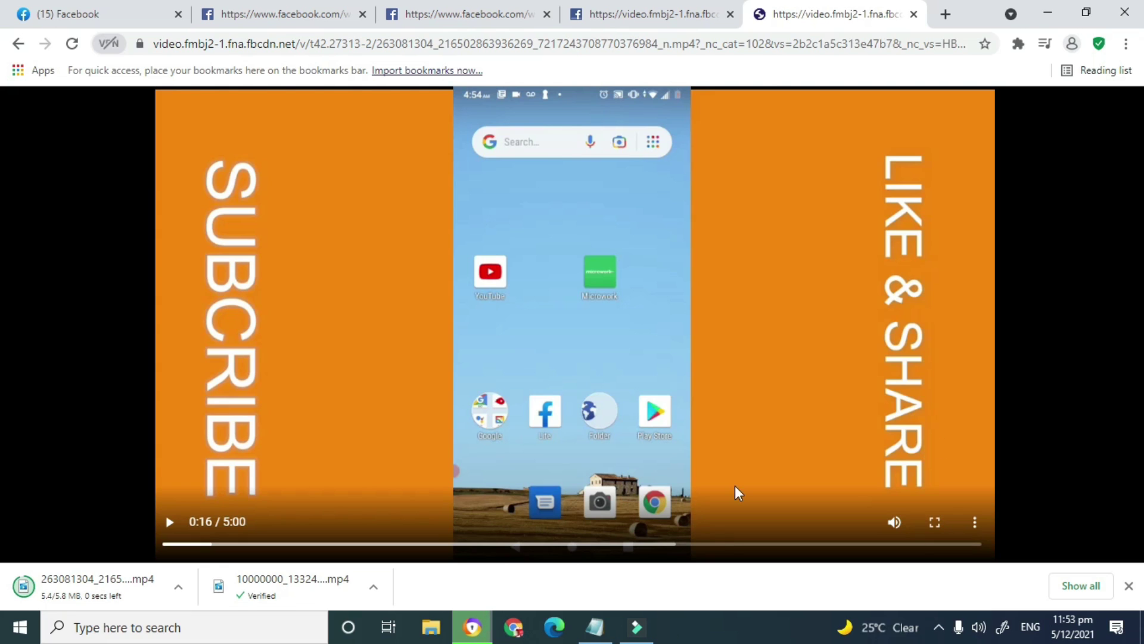
{"action": "left_click", "coordinate": [106, 582]}
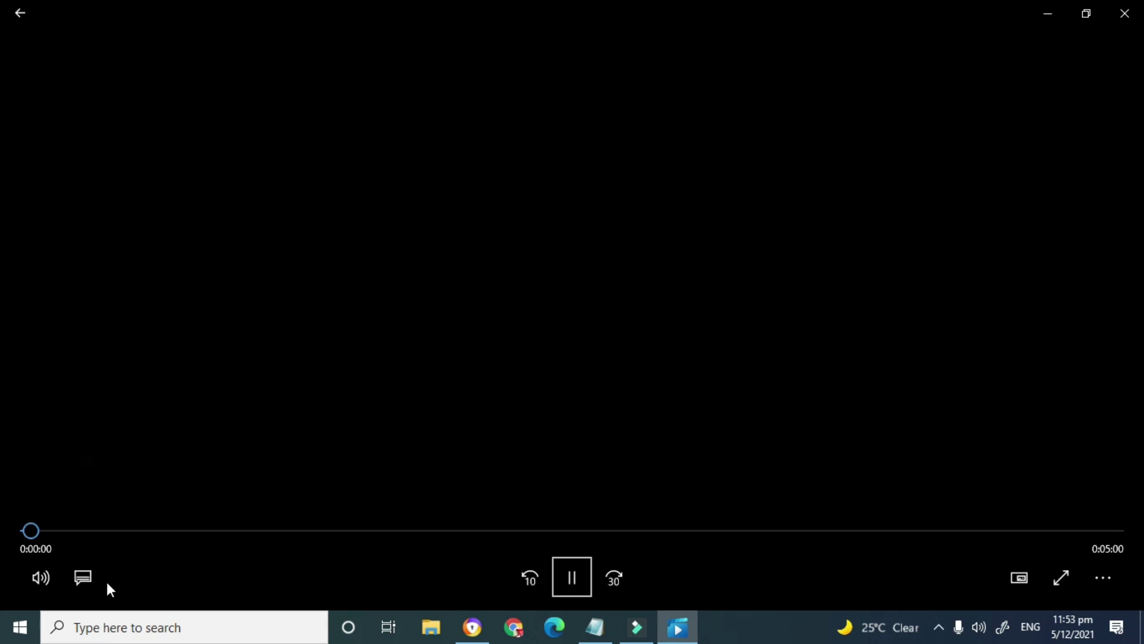
Watch the downloaded video full screen in Movies & TV, then exit and return to Chrome.
{"action": "key", "text": "alt+Return"}
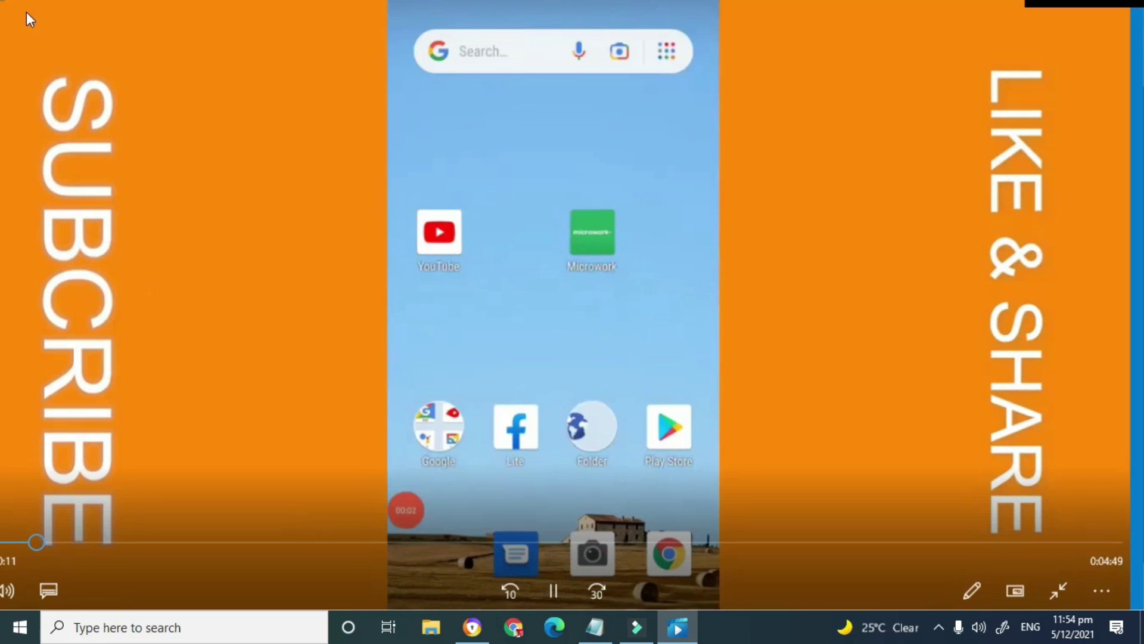
{"action": "left_click", "coordinate": [39, 7]}
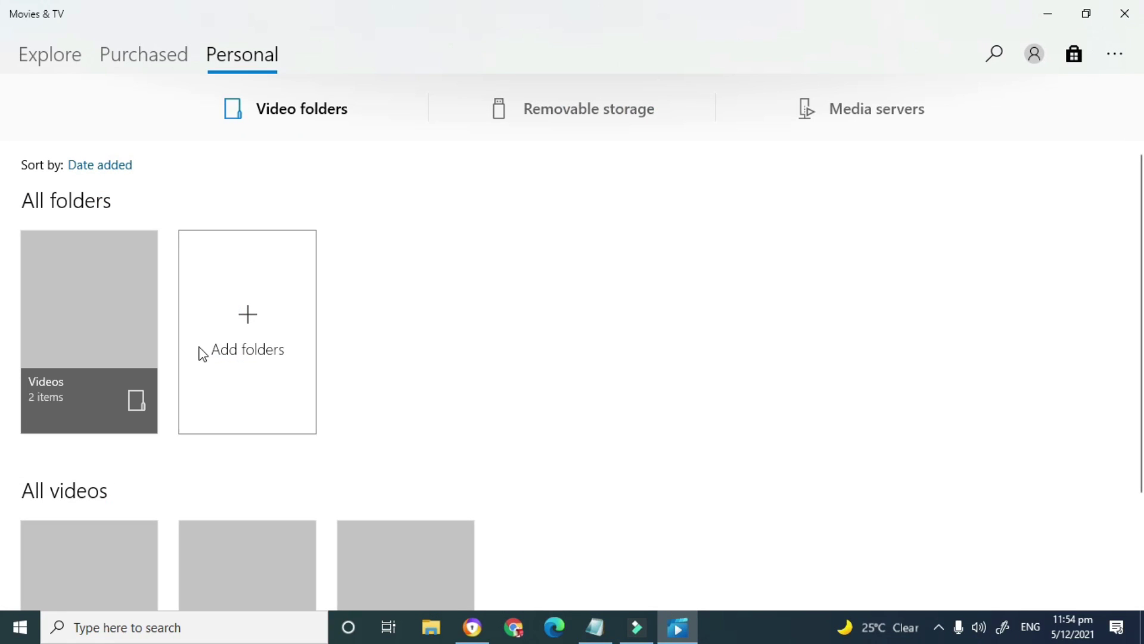
{"action": "left_click", "coordinate": [470, 627]}
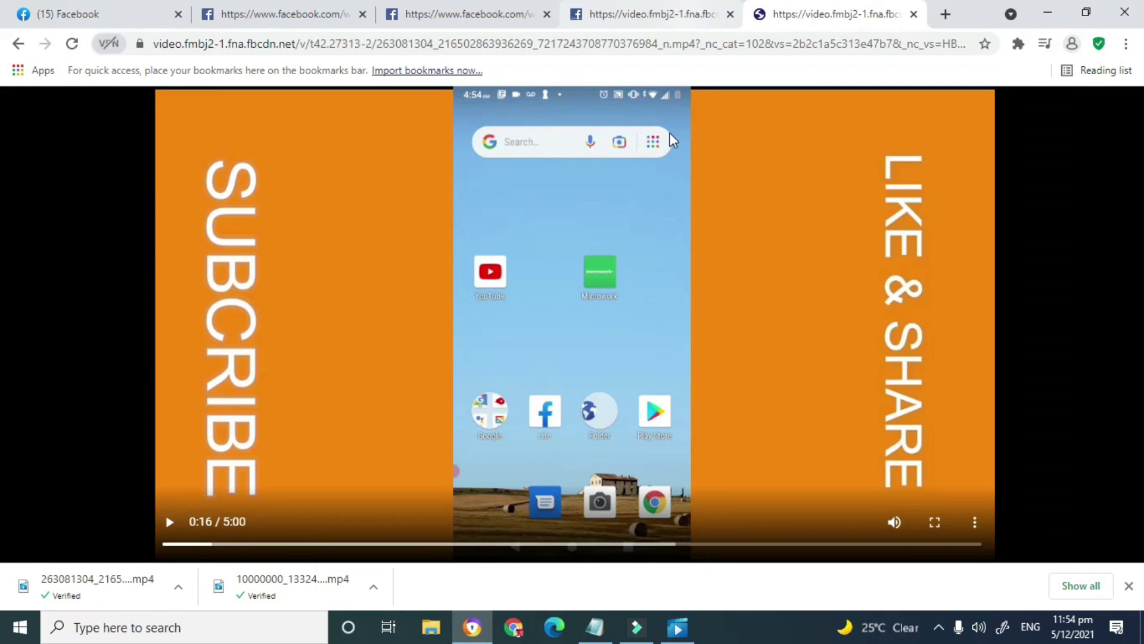
Bring Notepad forward, deselect the URL and scroll down to the cleaned second link.
{"action": "left_click", "coordinate": [594, 637]}
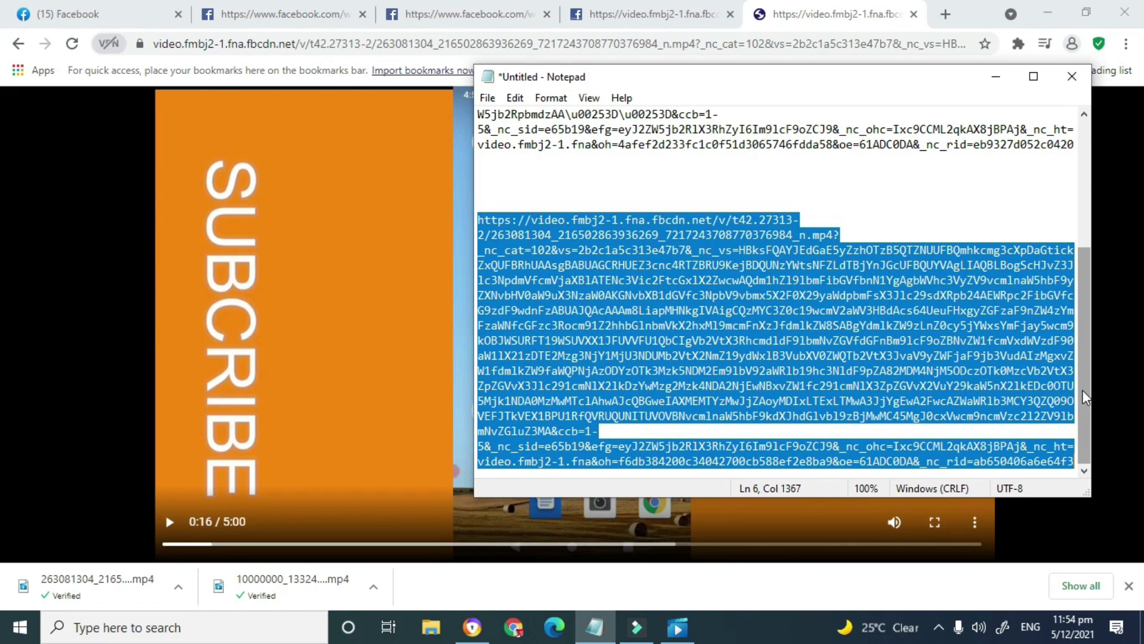
{"action": "scroll", "coordinate": [1082, 362], "scroll_direction": "up", "scroll_amount": 3}
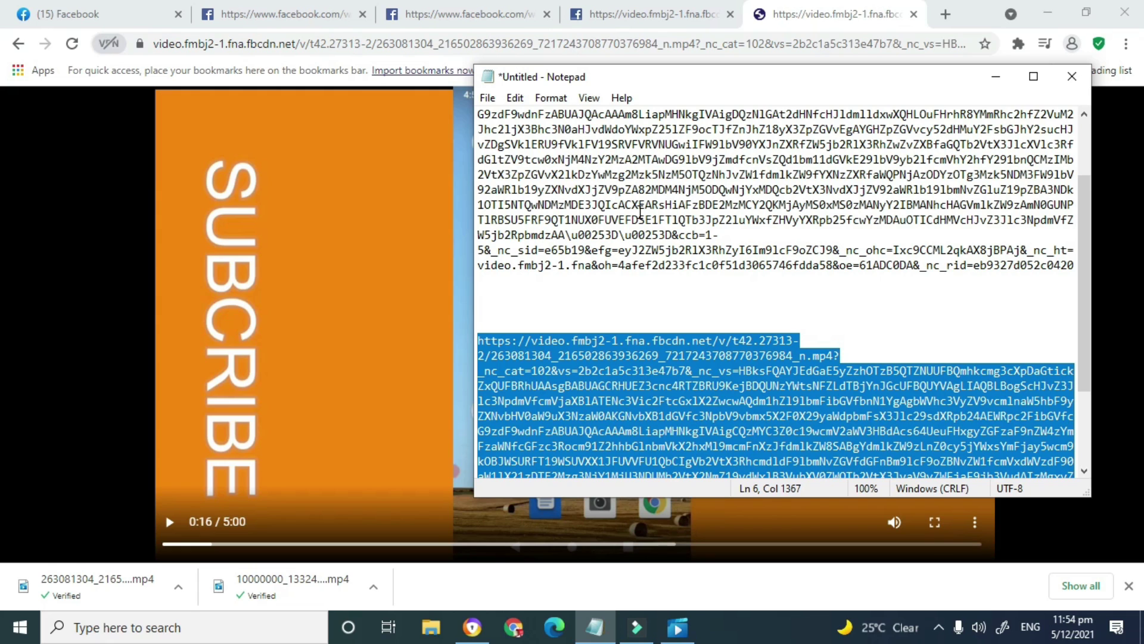
{"action": "left_click", "coordinate": [980, 338]}
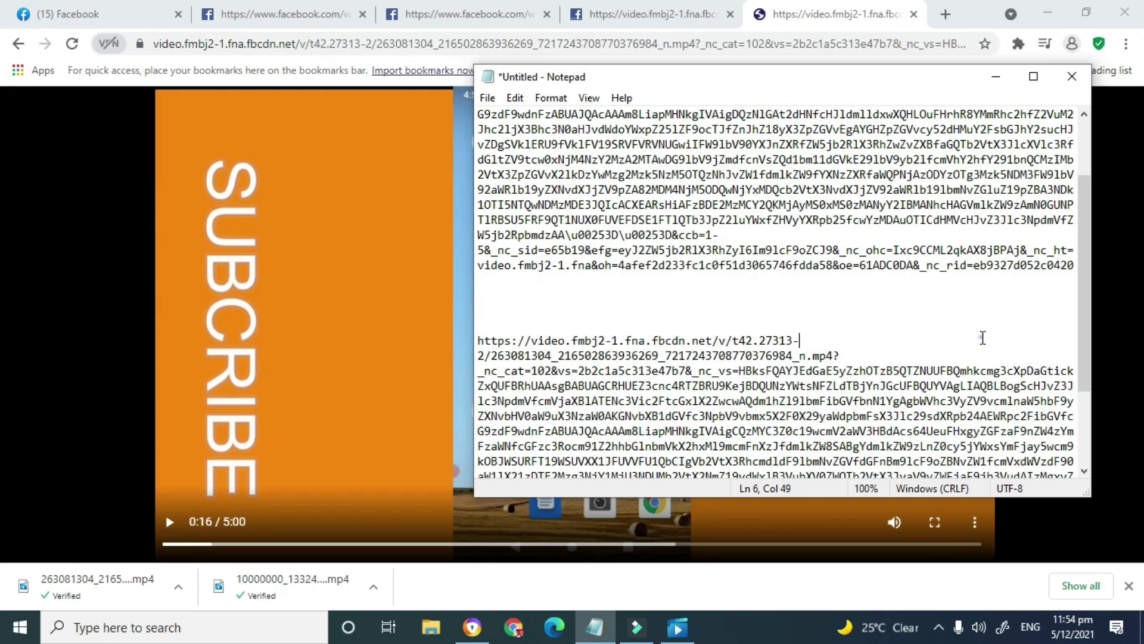
{"action": "scroll", "coordinate": [1086, 322], "scroll_direction": "down", "scroll_amount": 1}
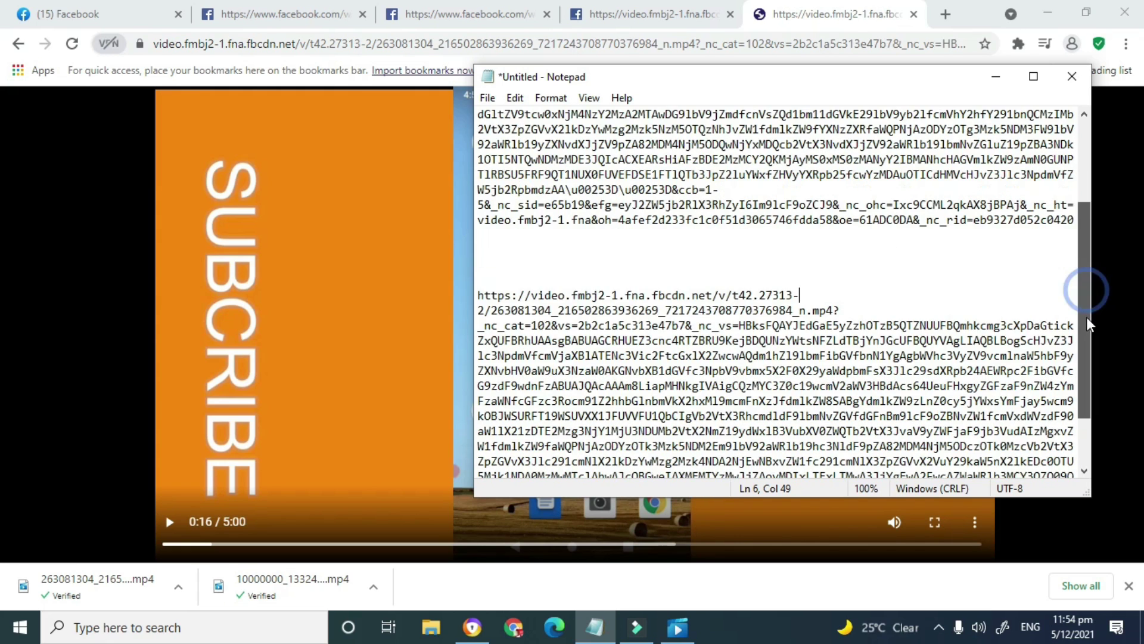
{"action": "scroll", "coordinate": [1086, 323], "scroll_direction": "down", "scroll_amount": 2}
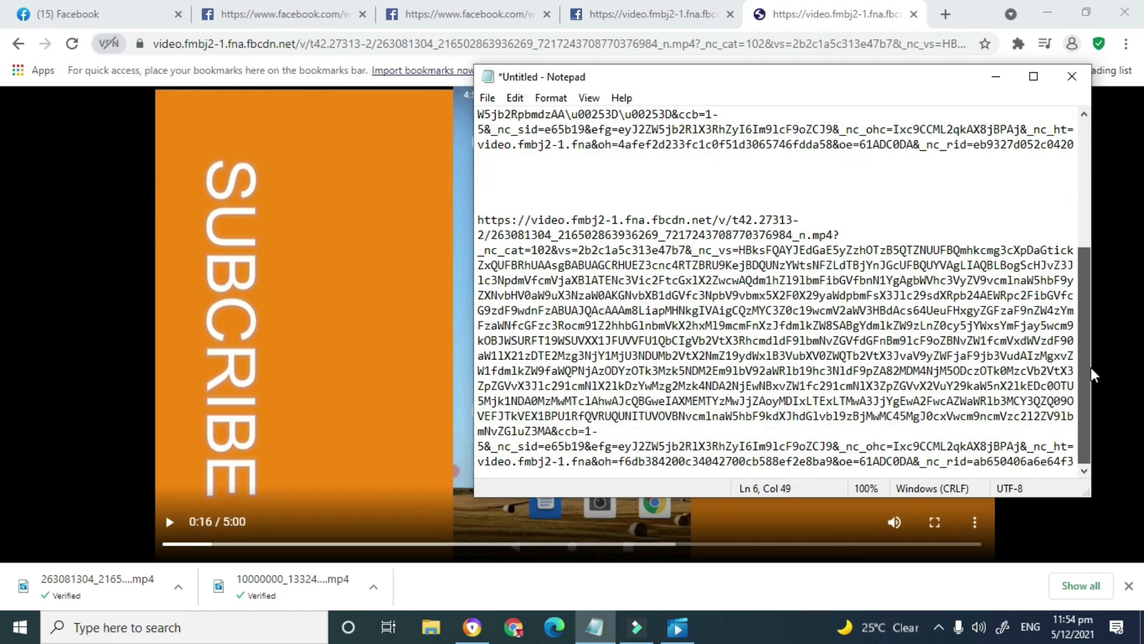